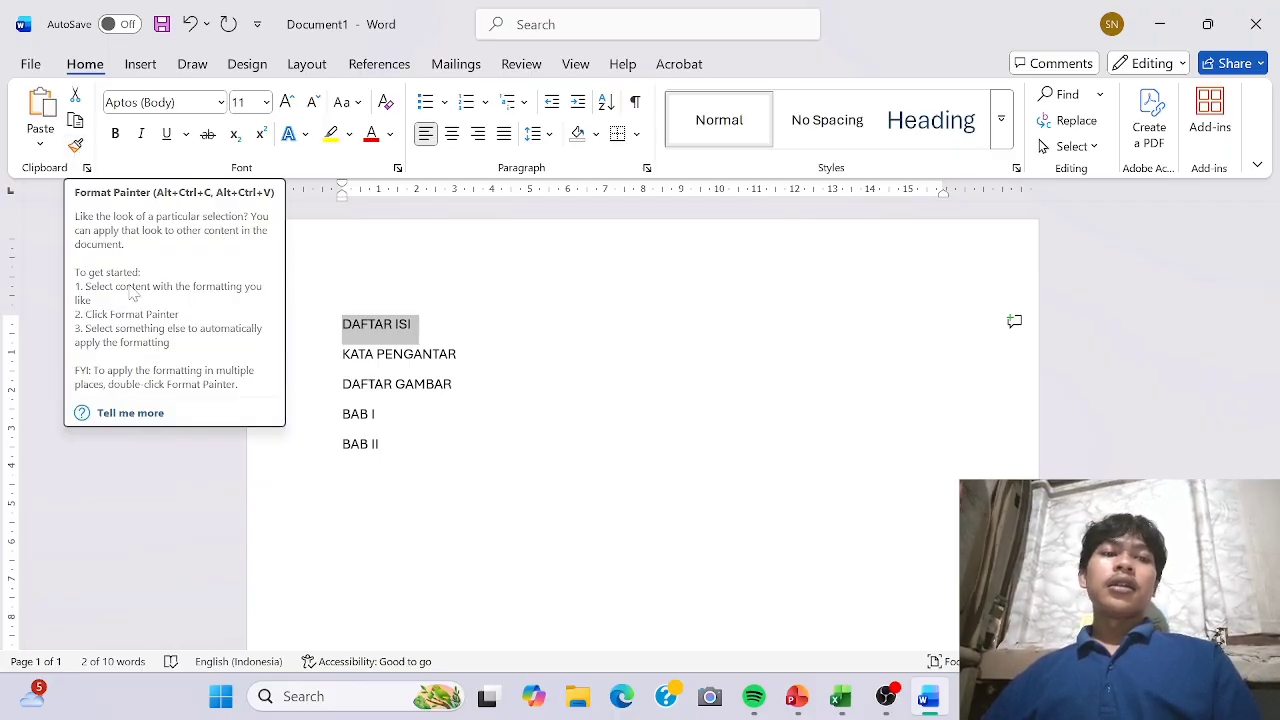
# Switch to the PowerPoint slide show to review the Home tab groups slide, and return to the Word document.
pyautogui.moveTo(797, 696)
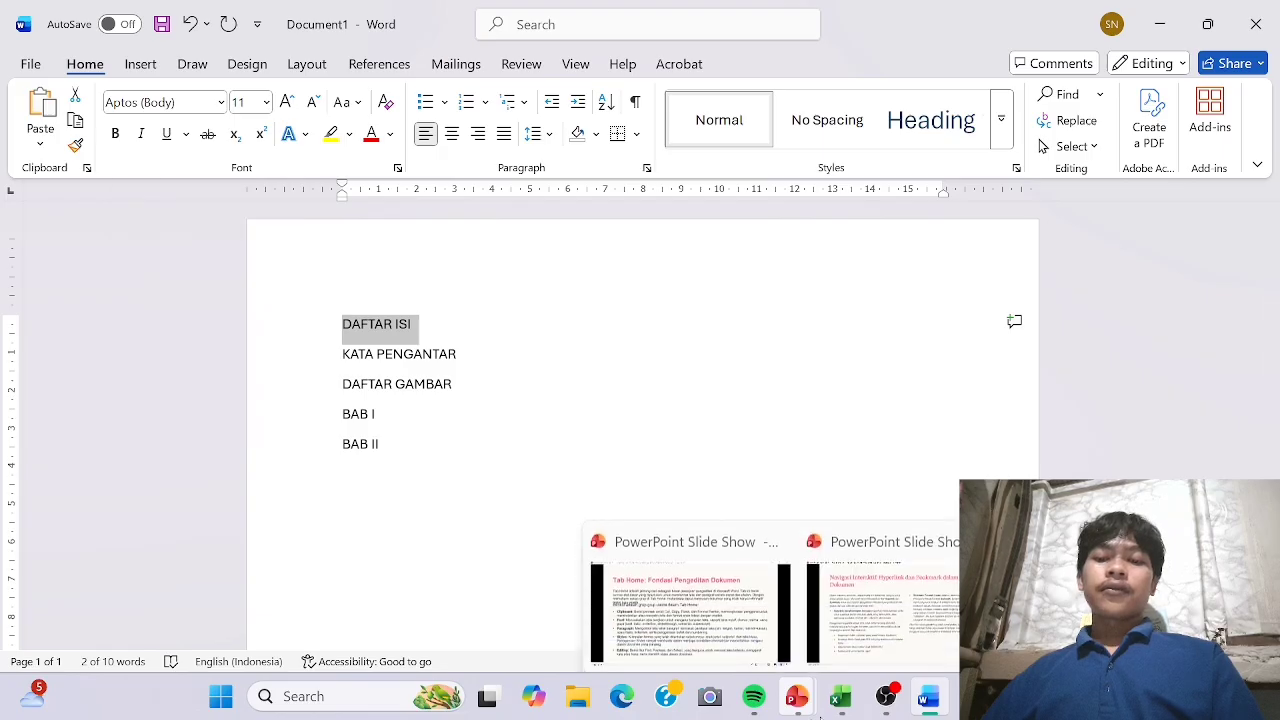
pyautogui.click(783, 652)
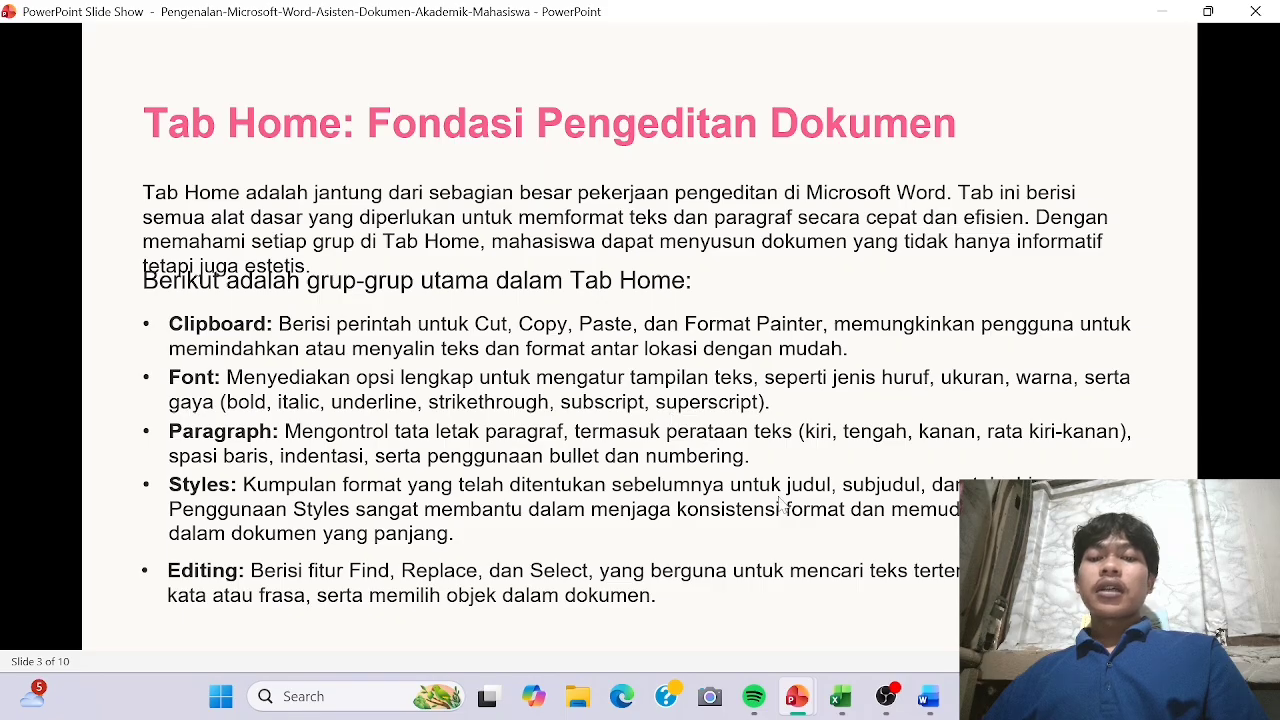
pyautogui.click(928, 697)
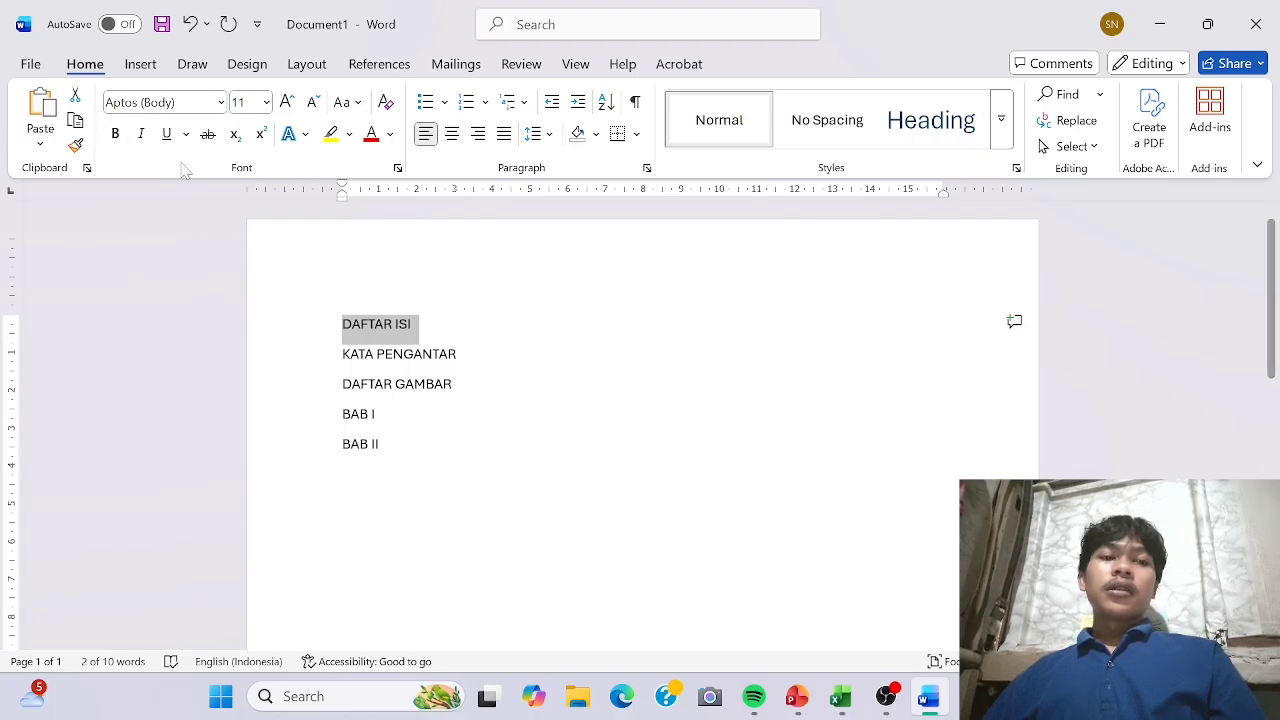
# Make the DAFTAR ISI line bold and the KATA PENGANTAR line italic.
pyautogui.click(120, 138)
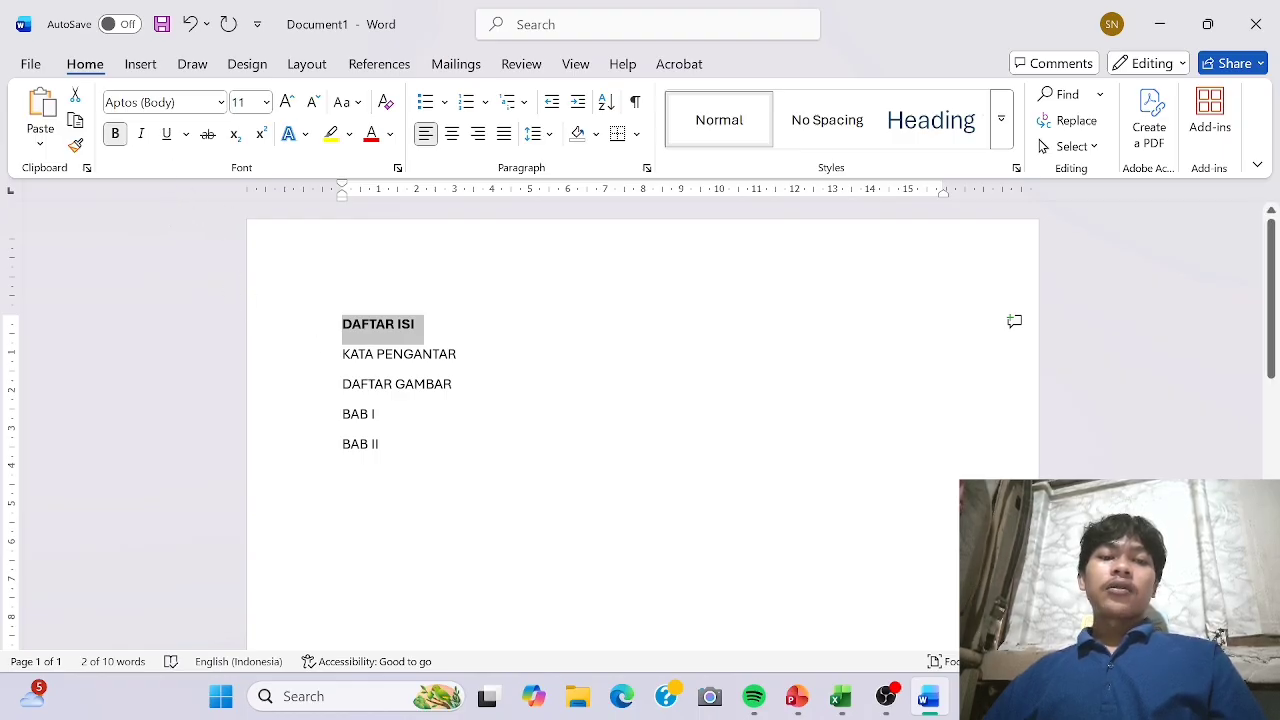
pyautogui.moveTo(342, 357); pyautogui.dragTo(466, 360)
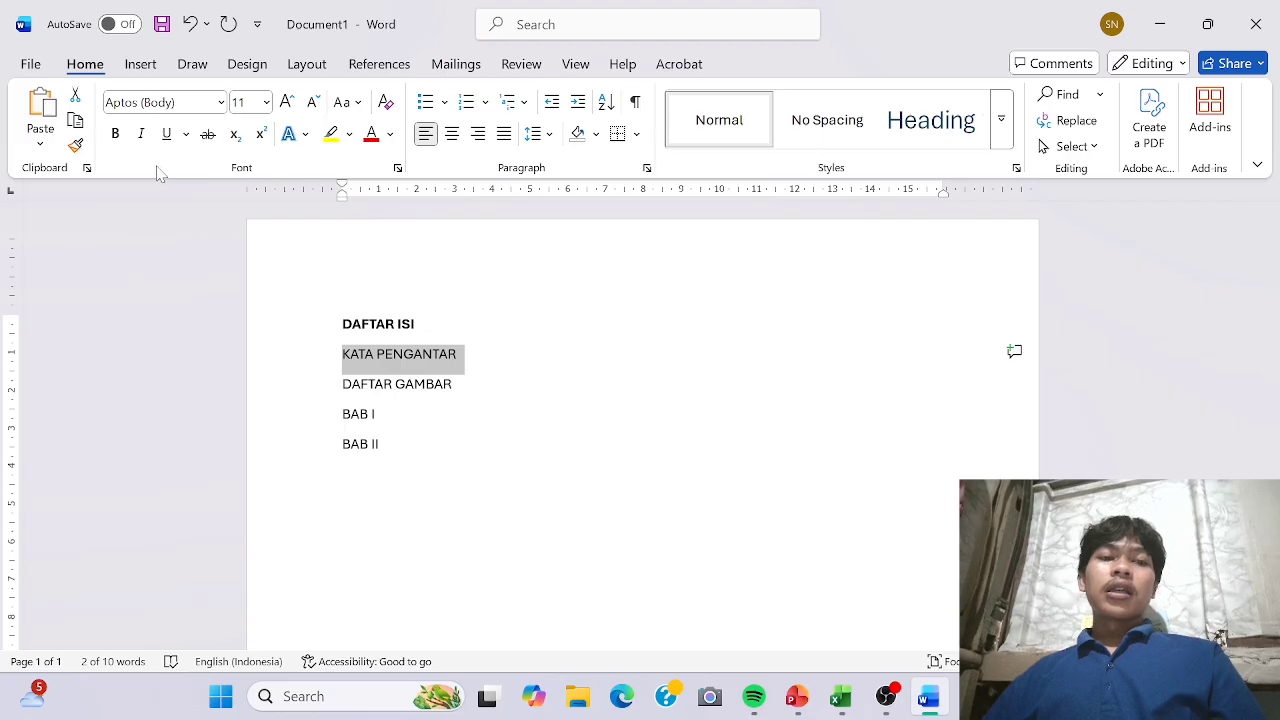
pyautogui.click(142, 136)
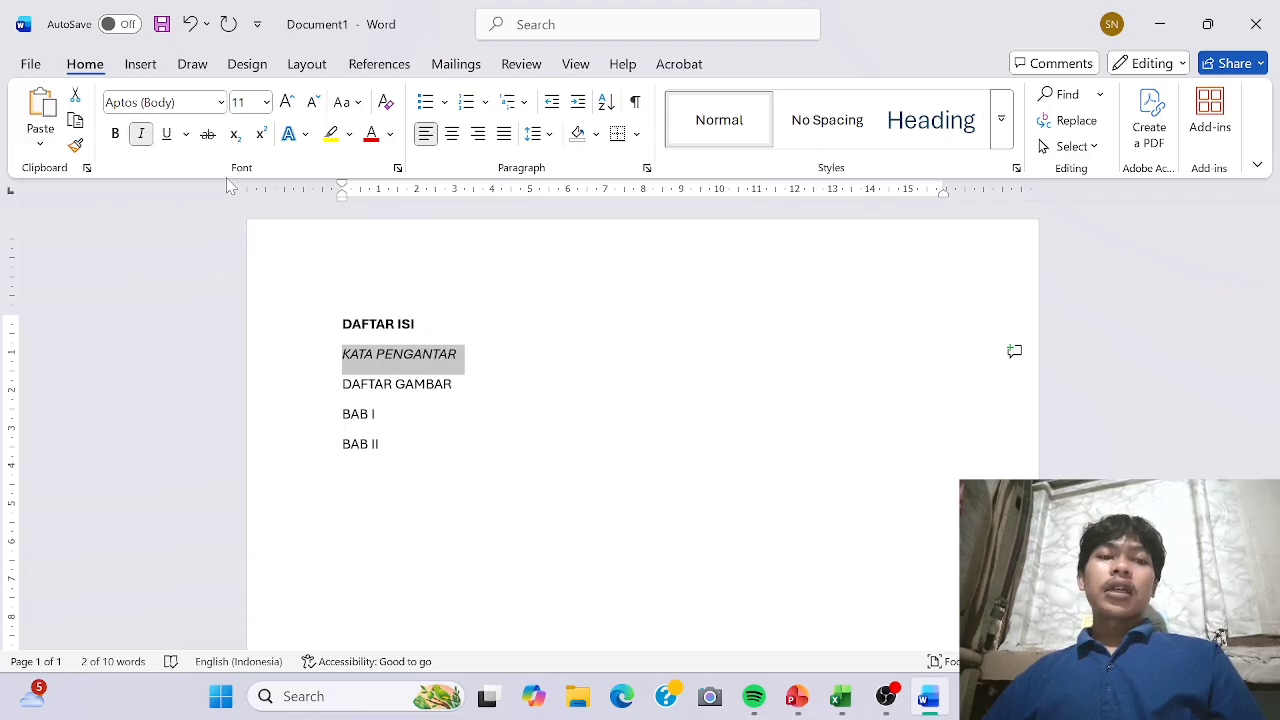
# Underline the DAFTAR GAMBAR line and change its underline to the wavy style.
pyautogui.moveTo(342, 386); pyautogui.dragTo(468, 398)
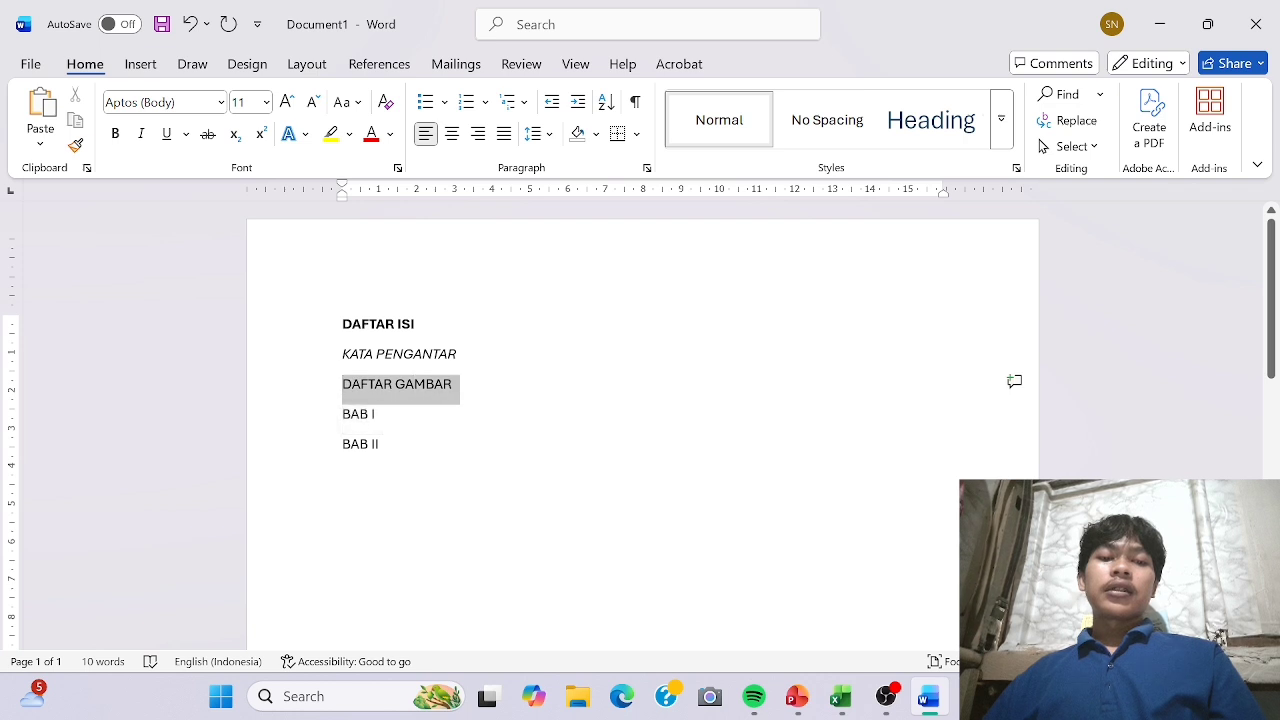
pyautogui.click(167, 134)
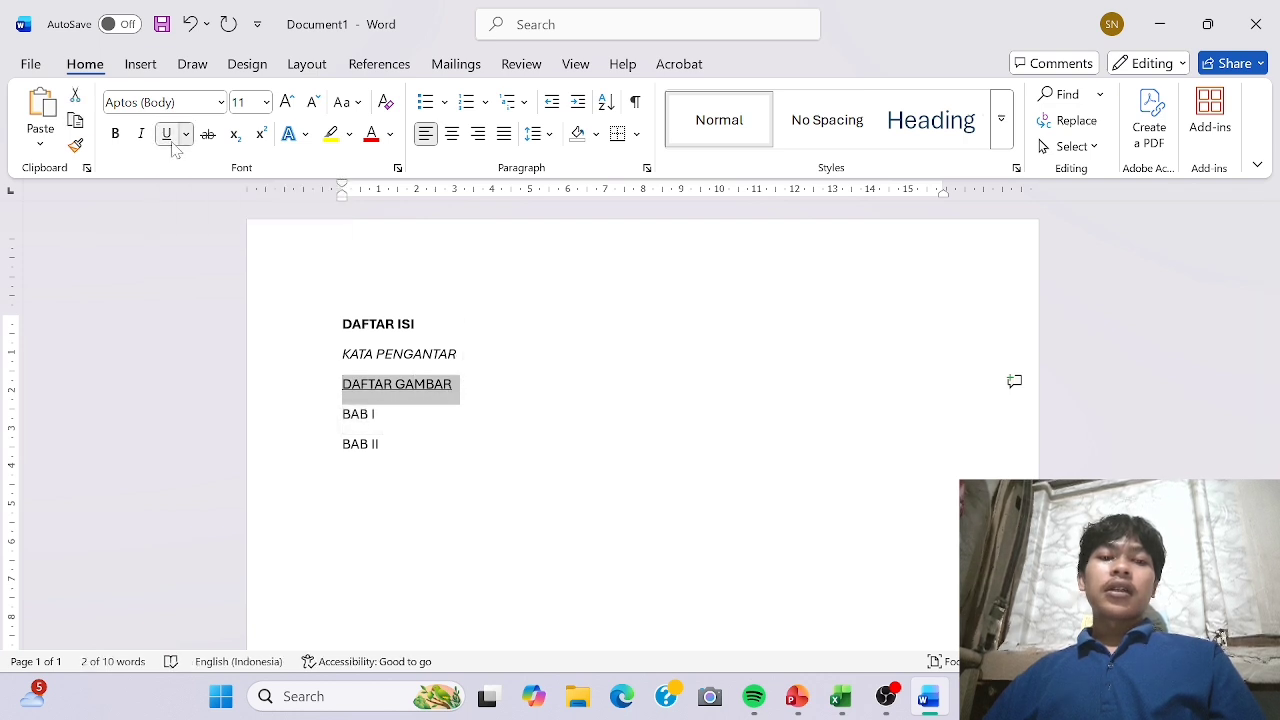
pyautogui.click(343, 474)
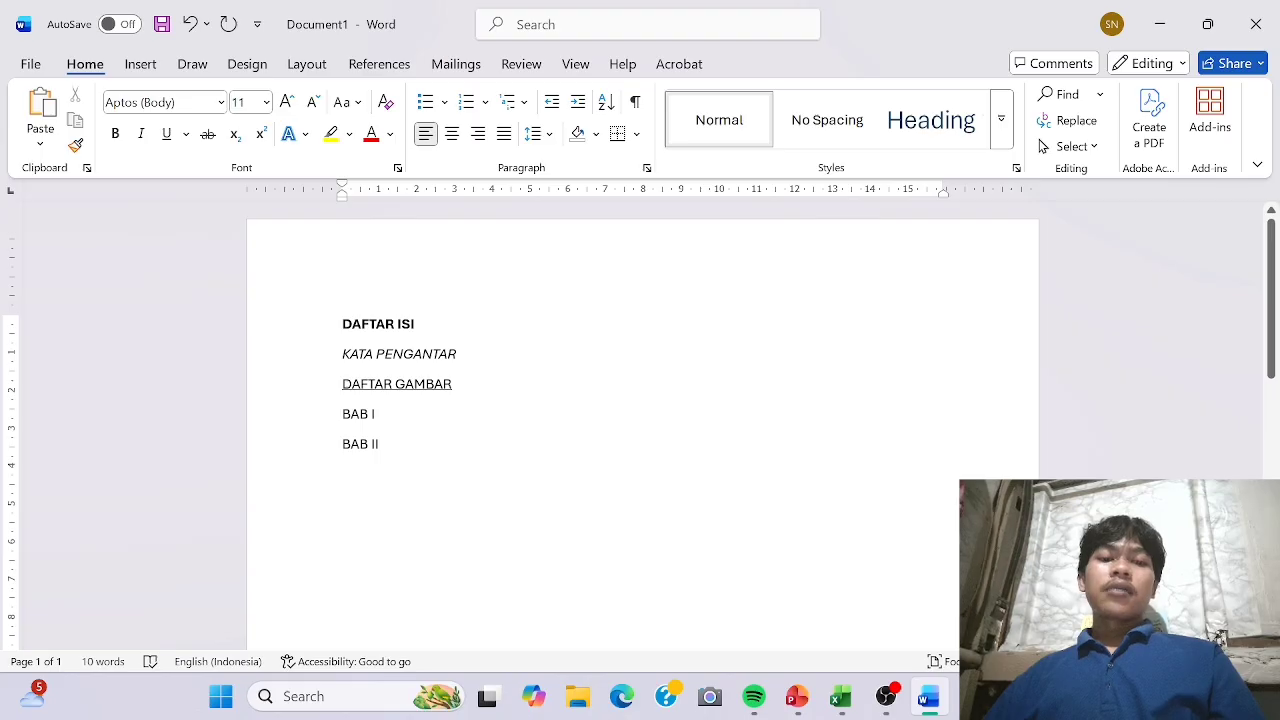
pyautogui.moveTo(453, 385); pyautogui.dragTo(342, 391)
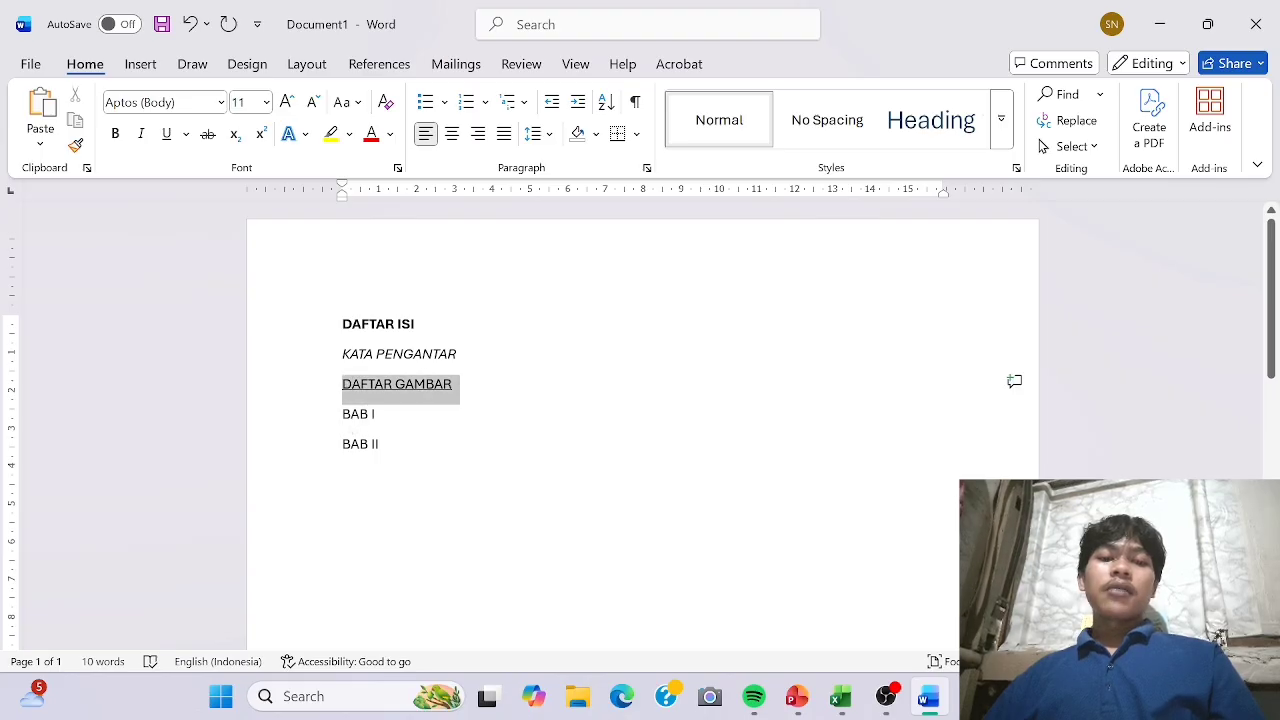
pyautogui.click(185, 134)
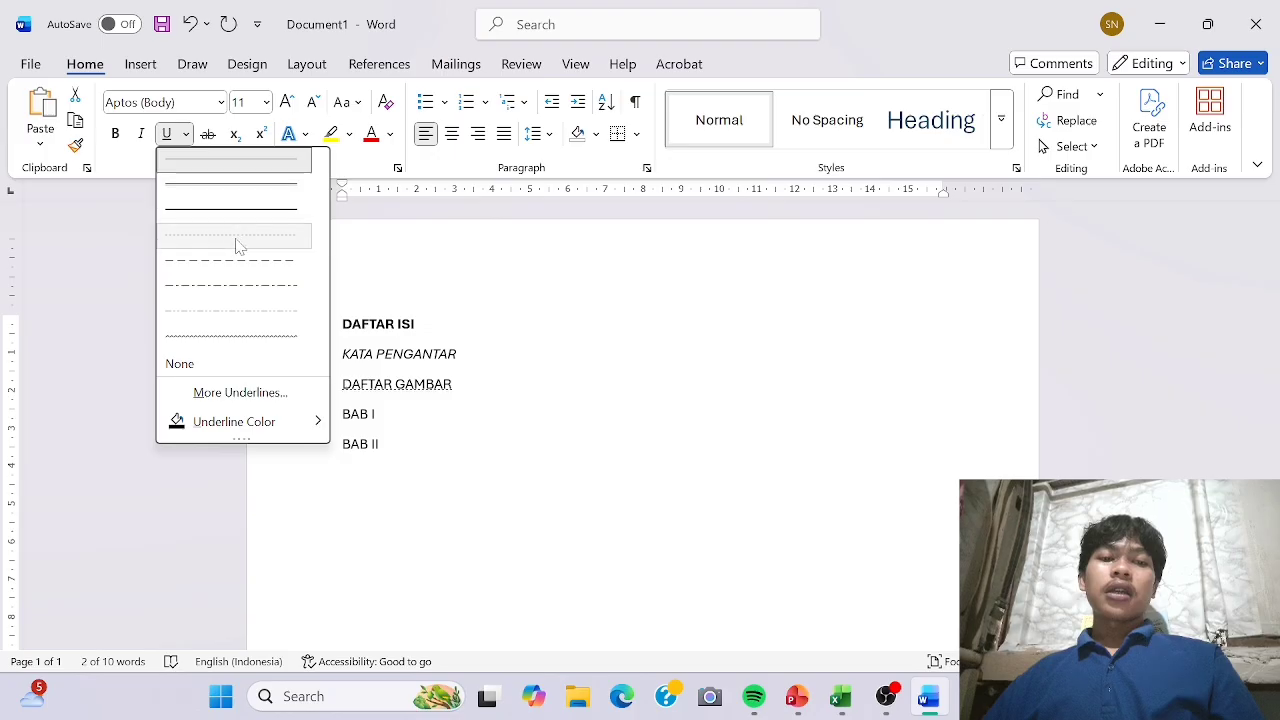
pyautogui.click(236, 333)
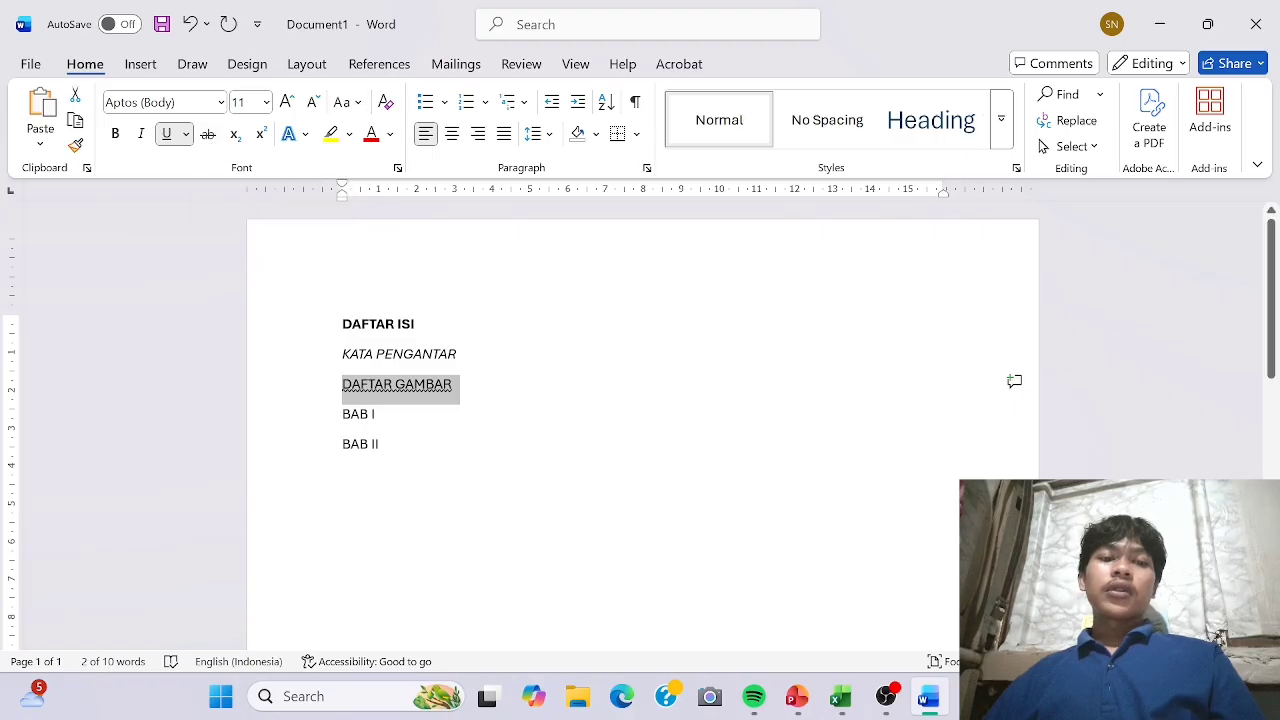
# Apply strikethrough to the BAB I line.
pyautogui.click(315, 413)
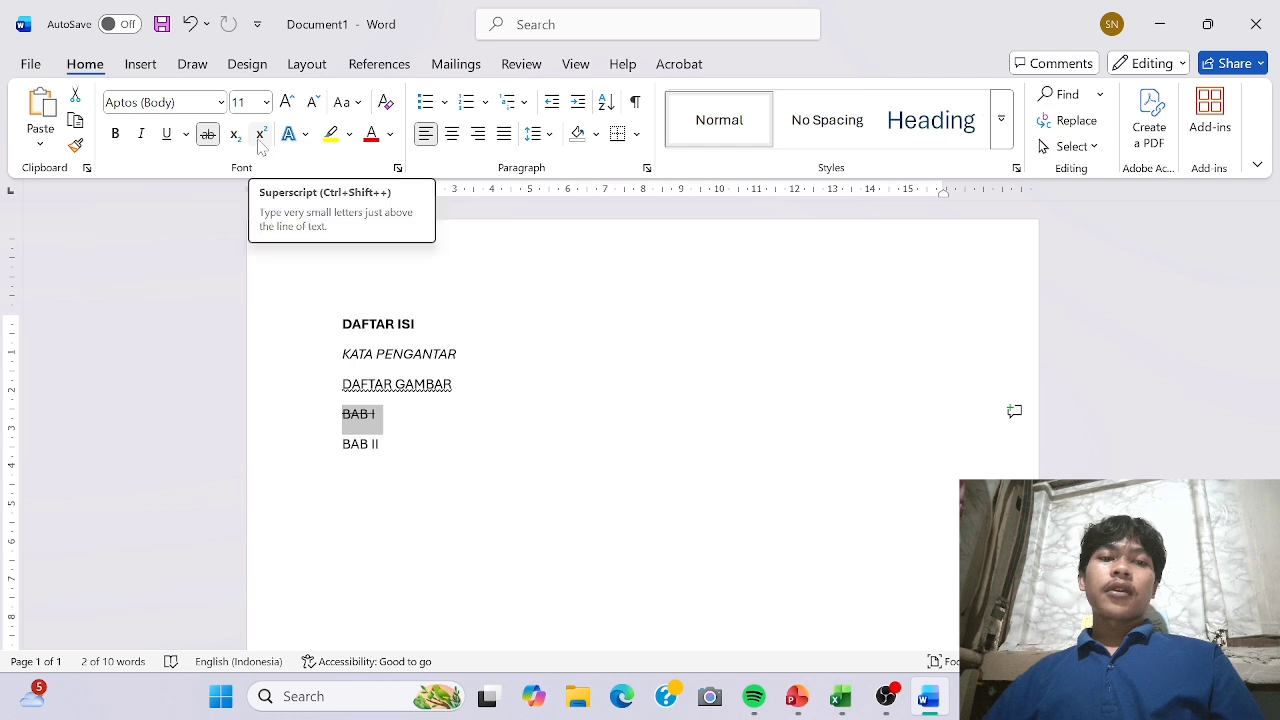
pyautogui.click(467, 432)
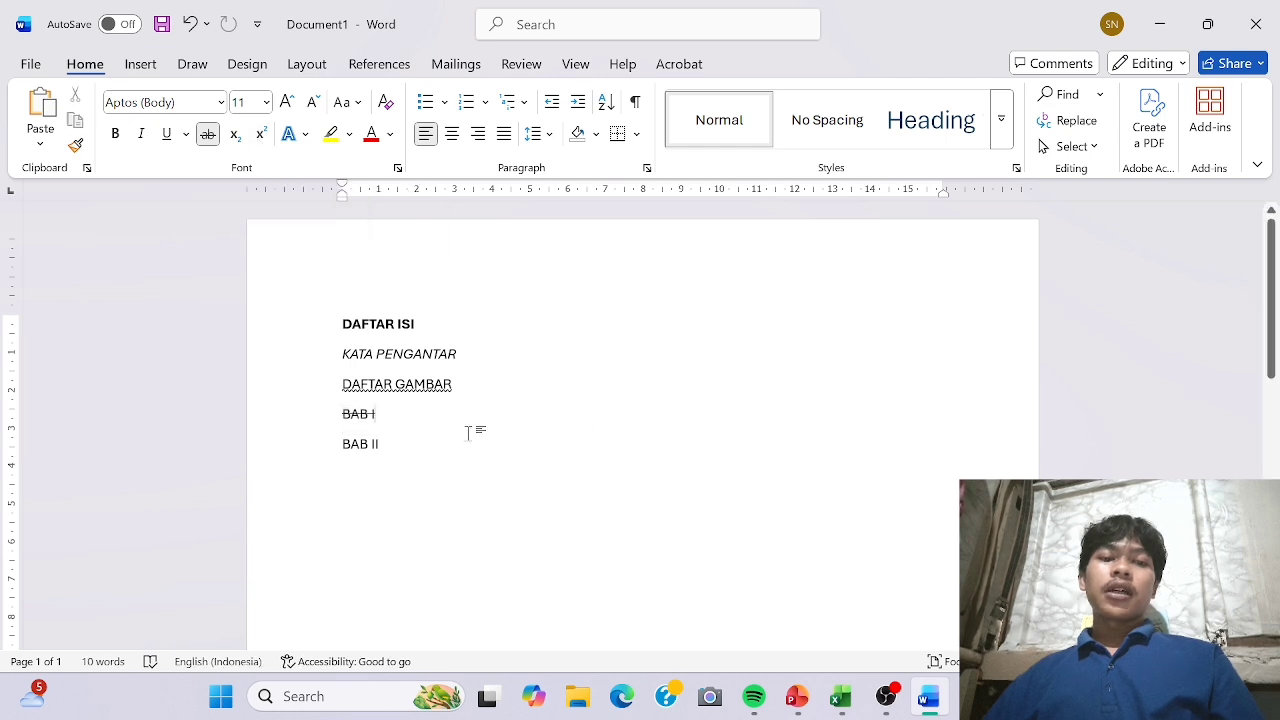
pyautogui.click(455, 385)
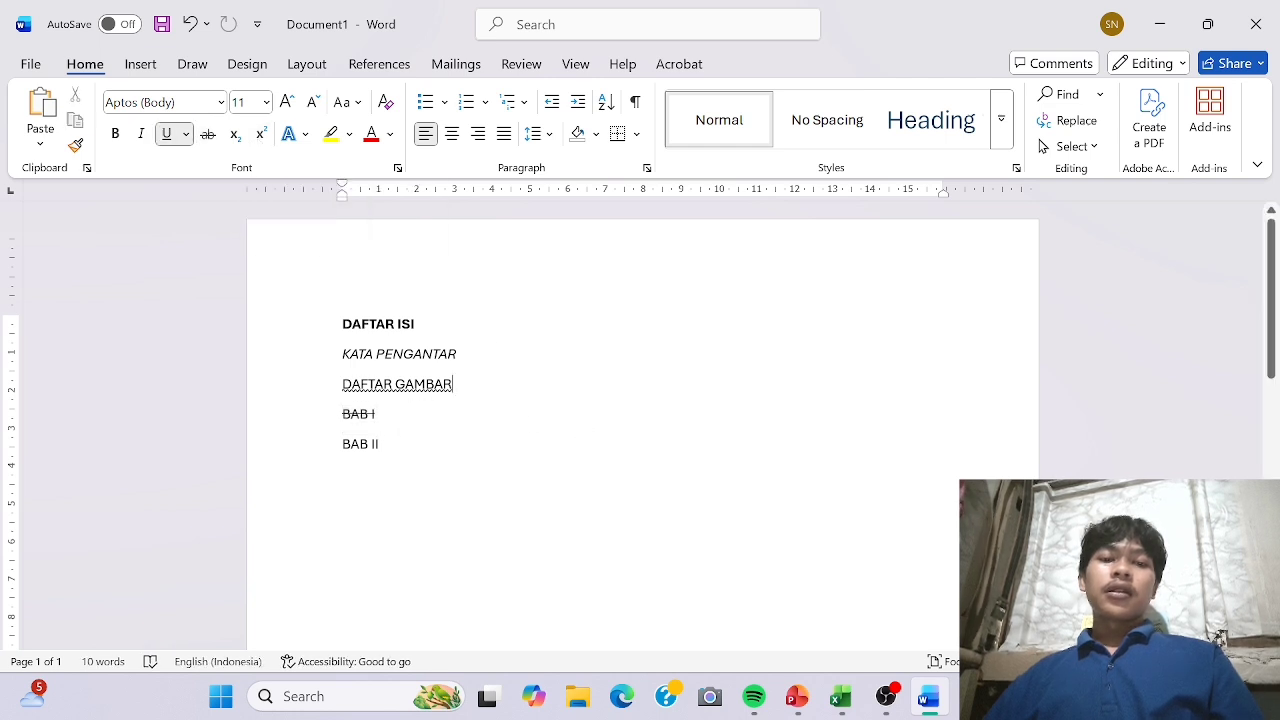
# Add a 2 directly after BAB I, try it as subscript, and format it as superscript.
pyautogui.click(377, 414)
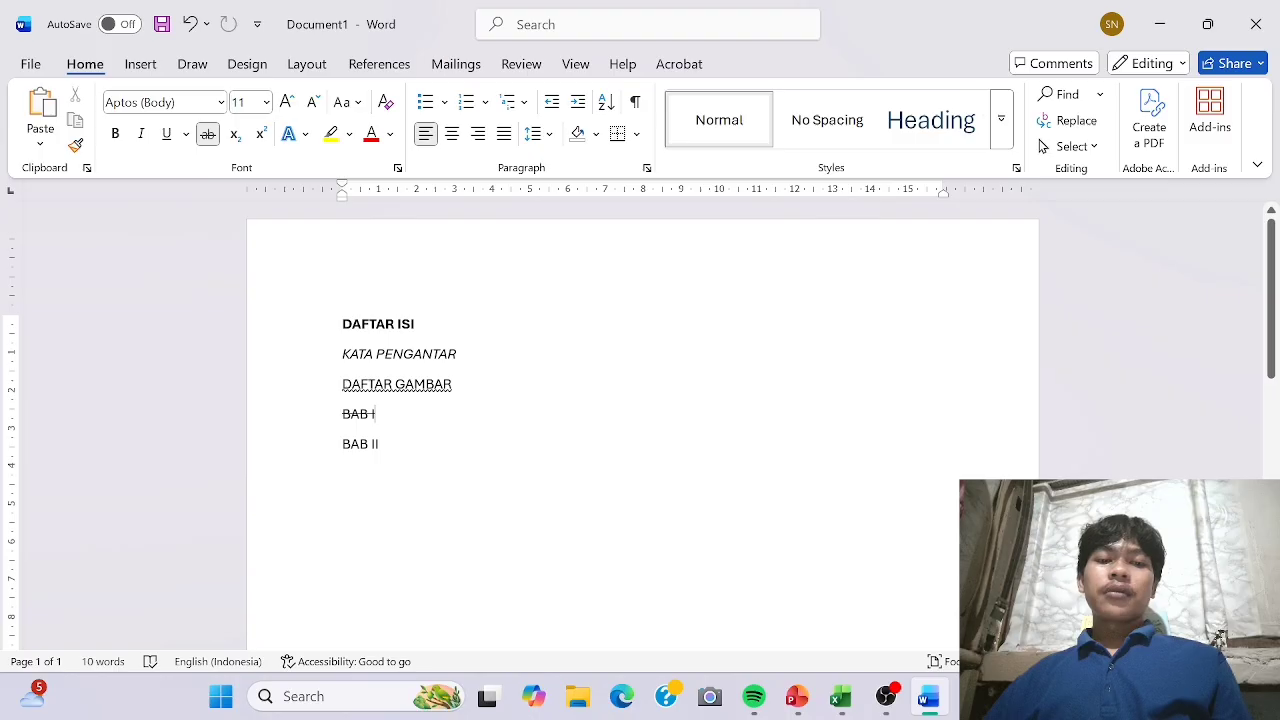
pyautogui.write('2')
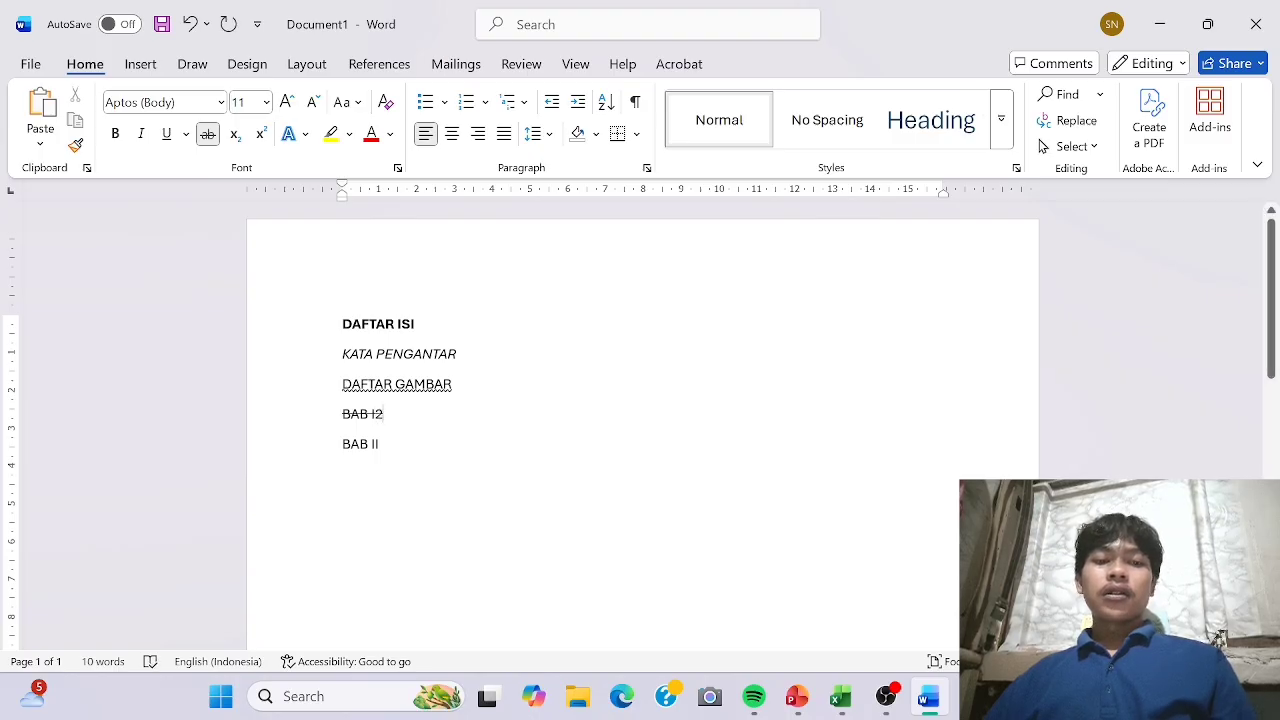
pyautogui.moveTo(382, 414); pyautogui.dragTo(375, 414)
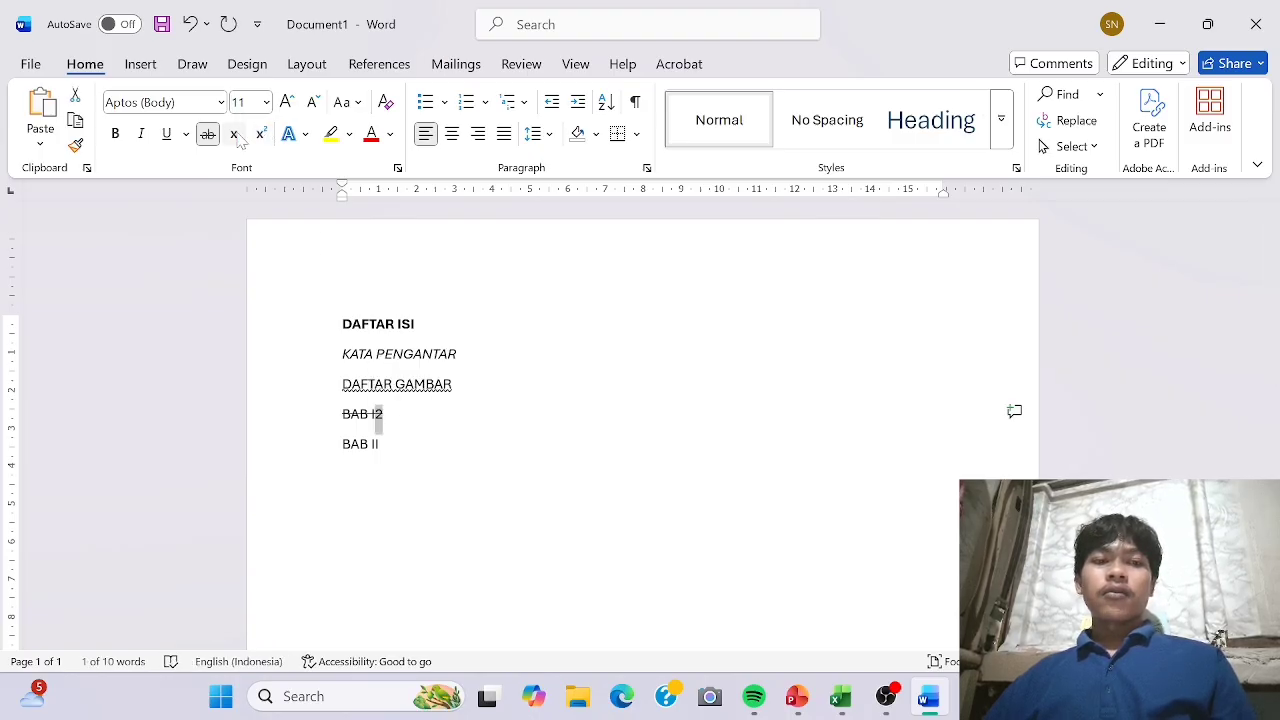
pyautogui.click(235, 135)
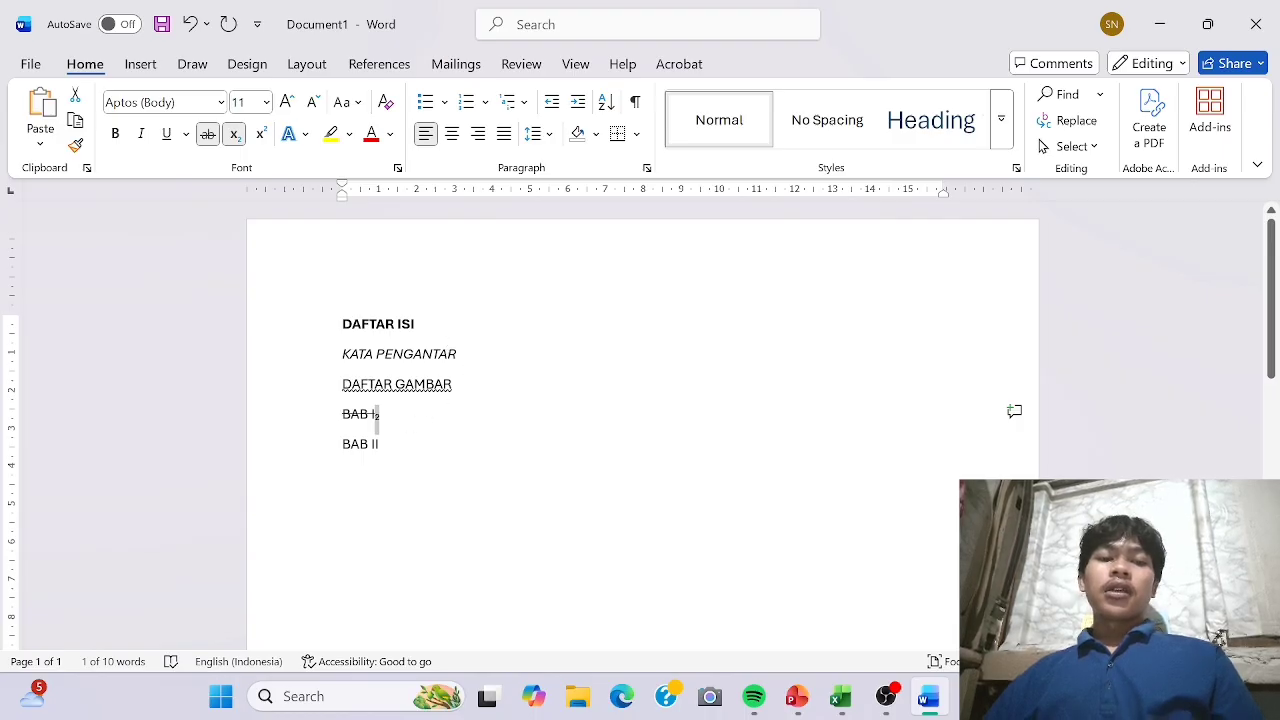
pyautogui.click(261, 135)
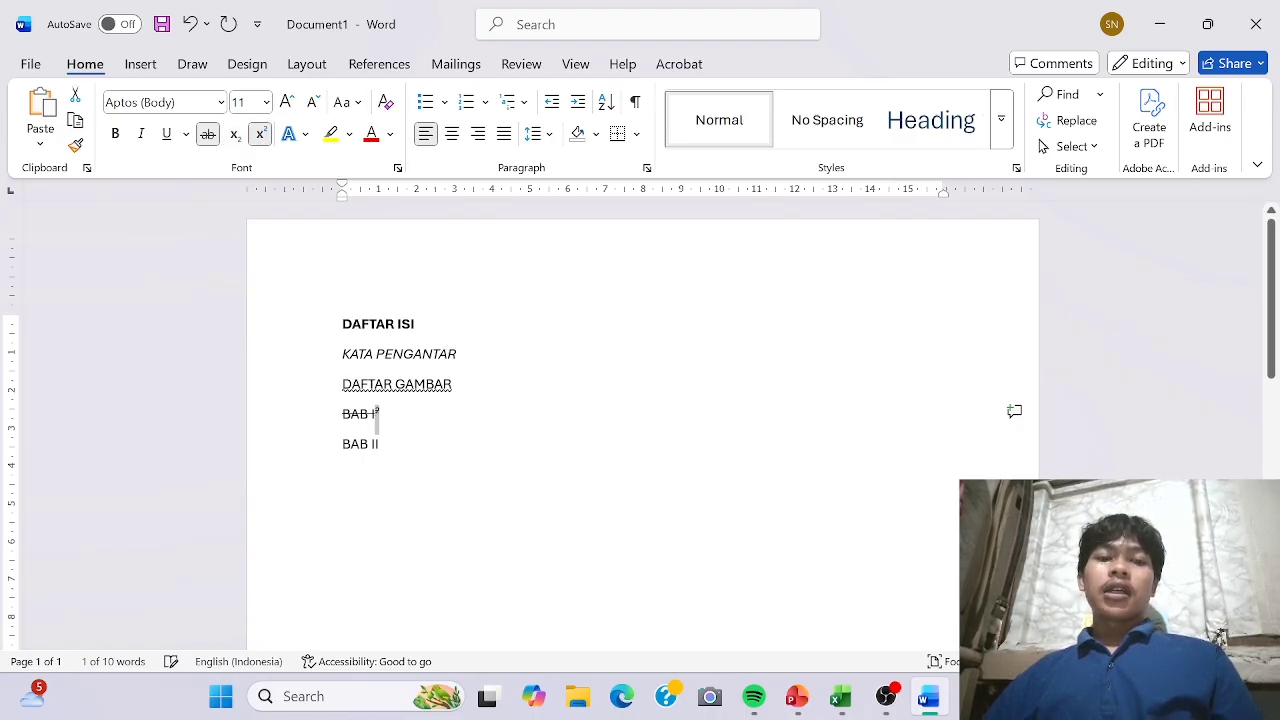
pyautogui.click(380, 444)
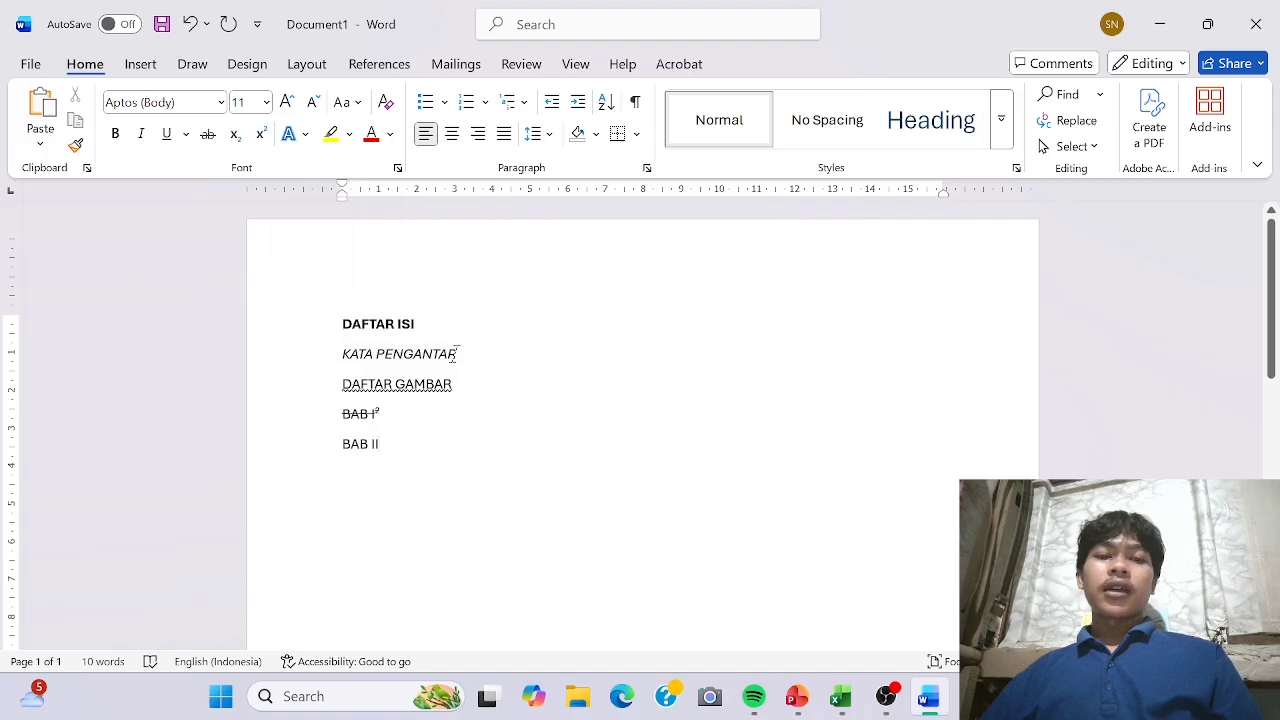
# Apply a text effect to the DAFTAR ISI and KATA PENGANTAR lines and view the available font sizes.
pyautogui.moveTo(458, 356); pyautogui.dragTo(342, 324)
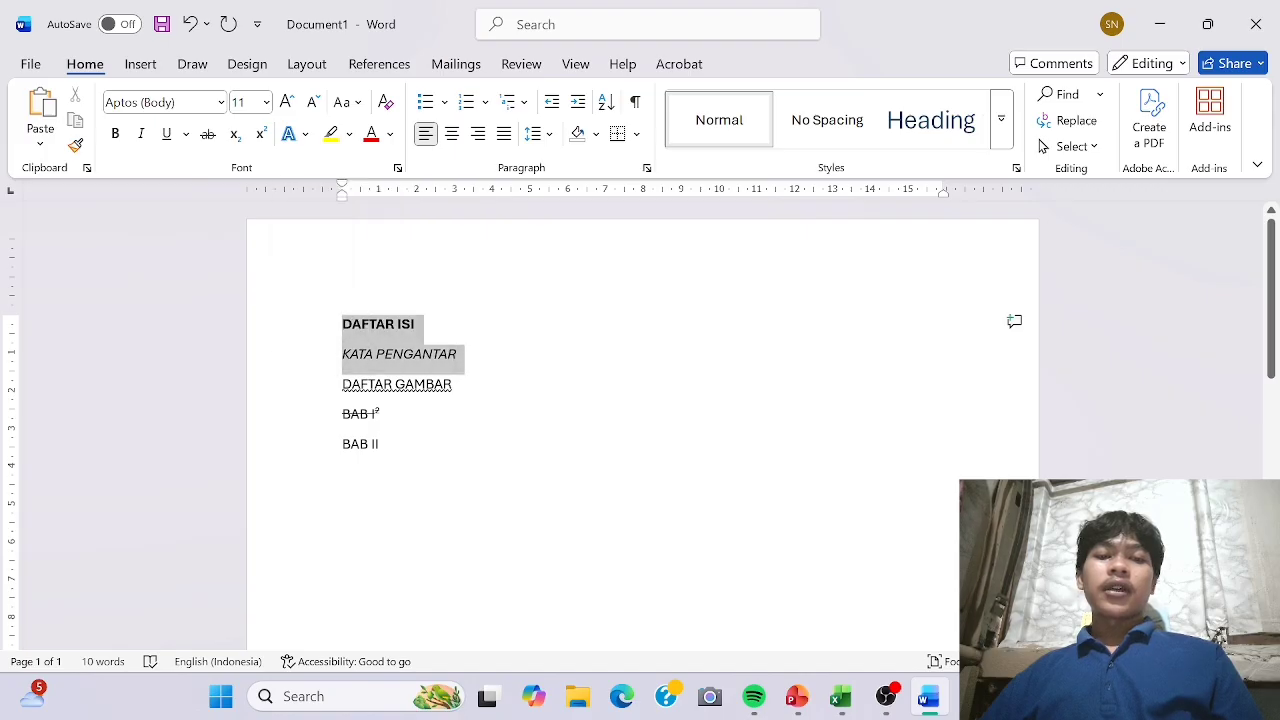
pyautogui.click(290, 133)
pyautogui.click(305, 178)
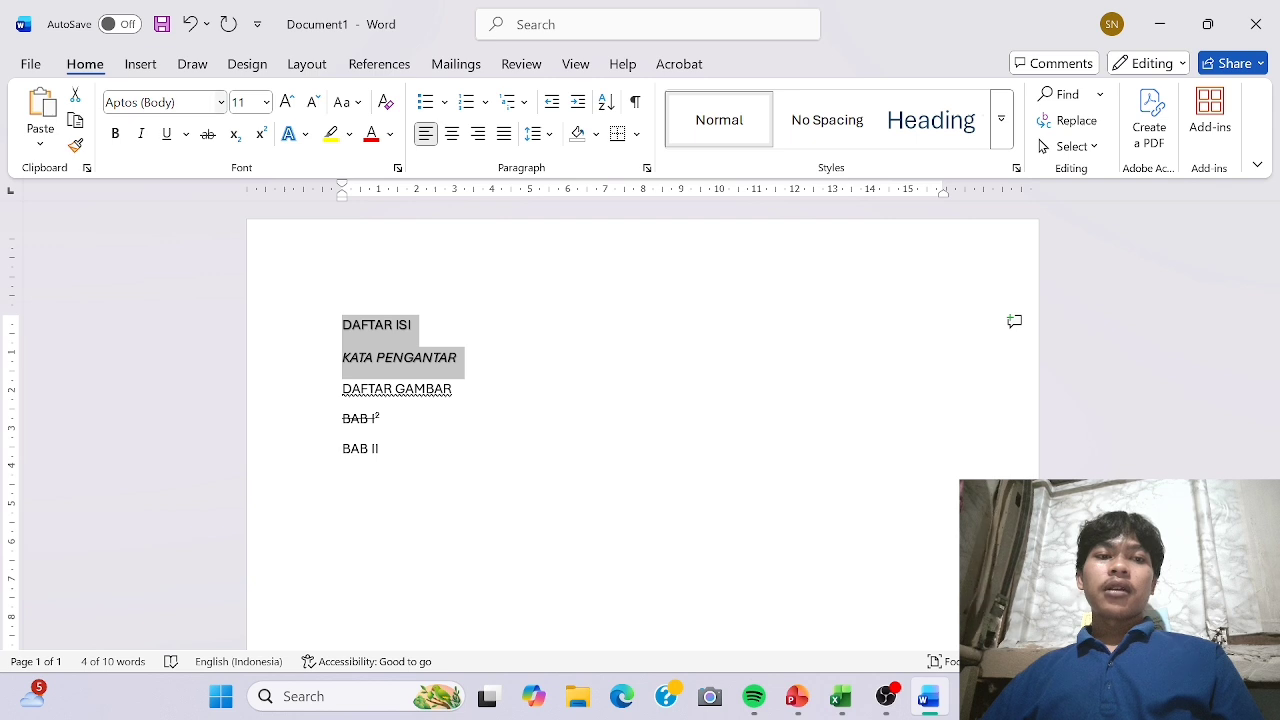
pyautogui.click(267, 103)
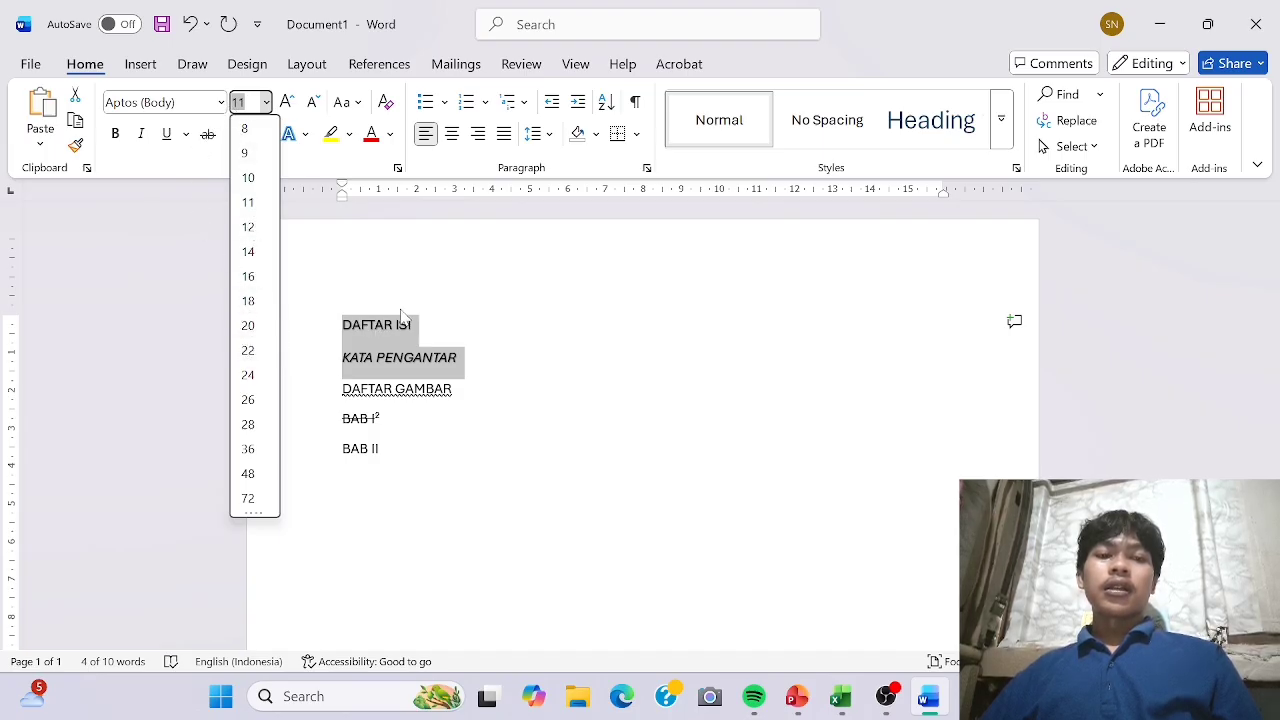
pyautogui.click(471, 290)
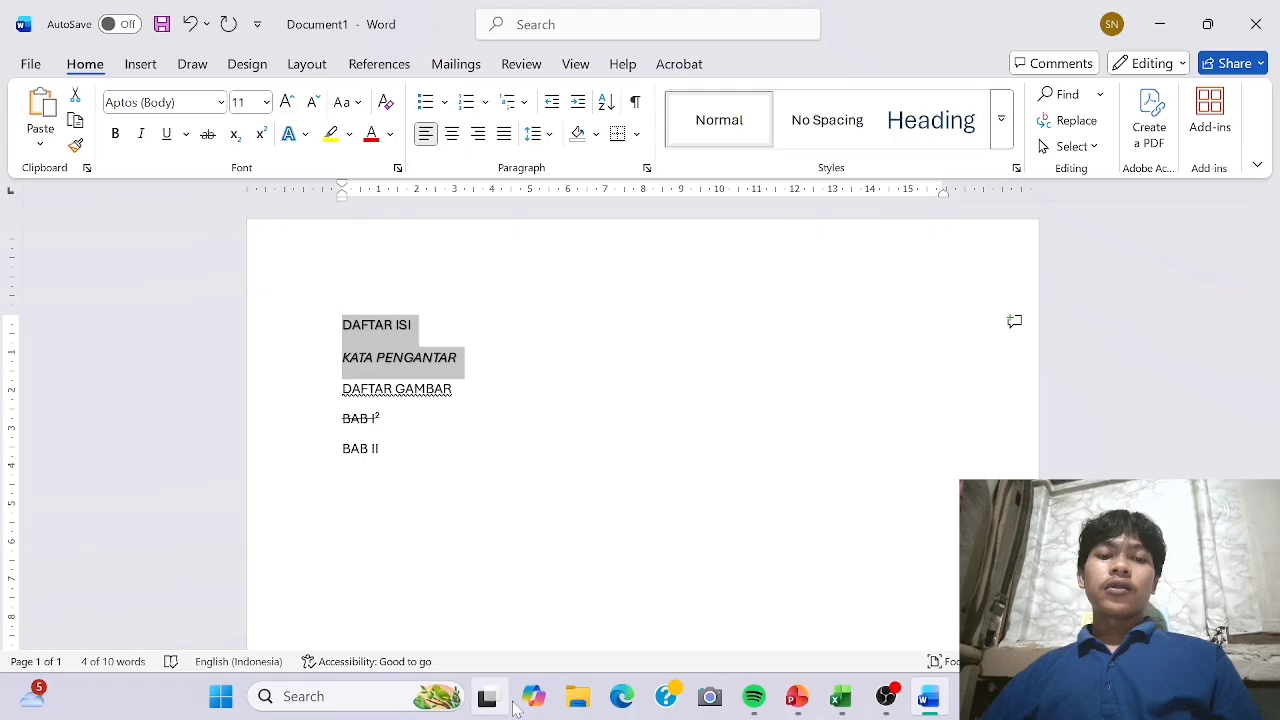
# Switch to the PowerPoint slide show to read the Paragraph group description, and return to the Word document.
pyautogui.click(797, 696)
pyautogui.click(693, 626)
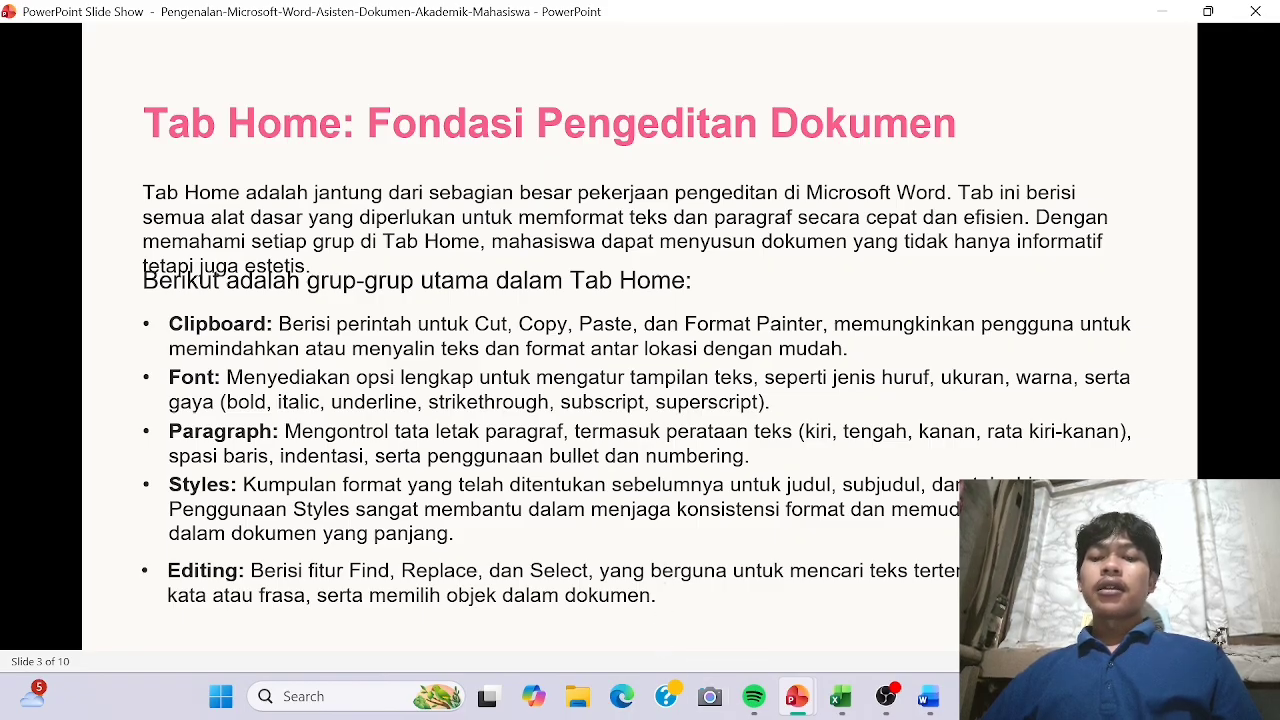
pyautogui.click(928, 696)
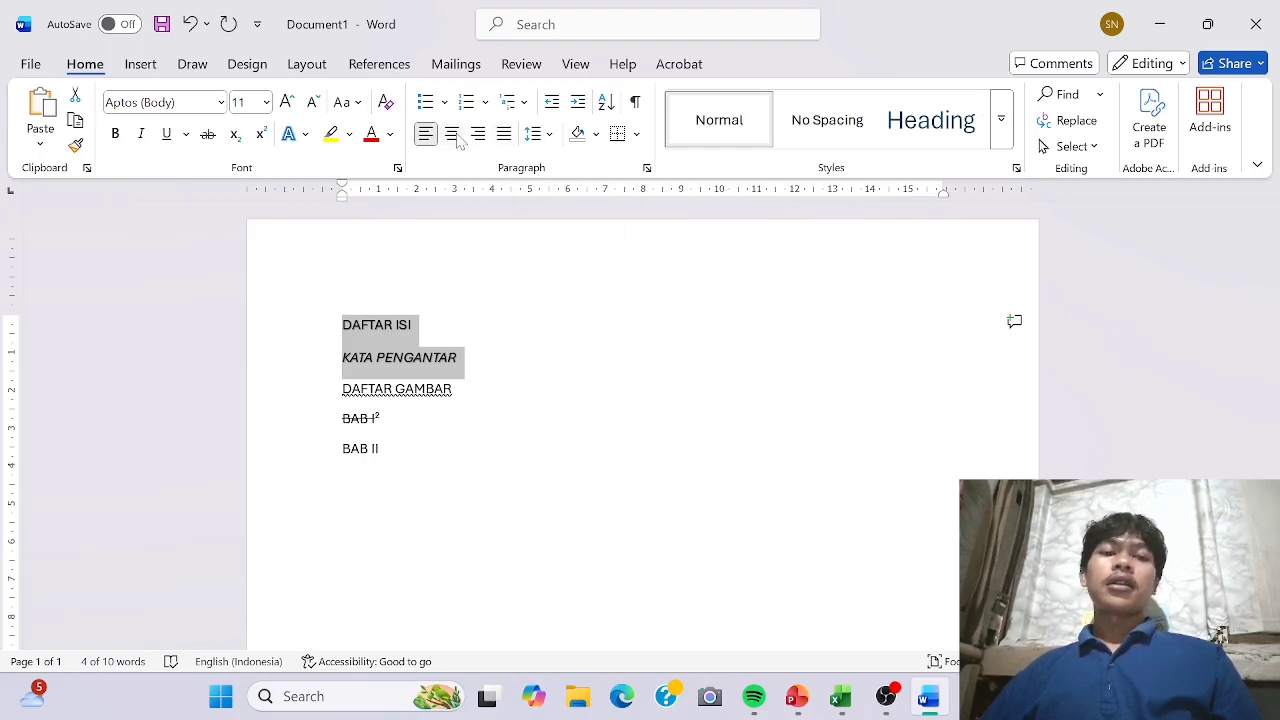
# Try centered, right and justified alignment on all the document's text, and set it back to left alignment.
pyautogui.click(441, 325)
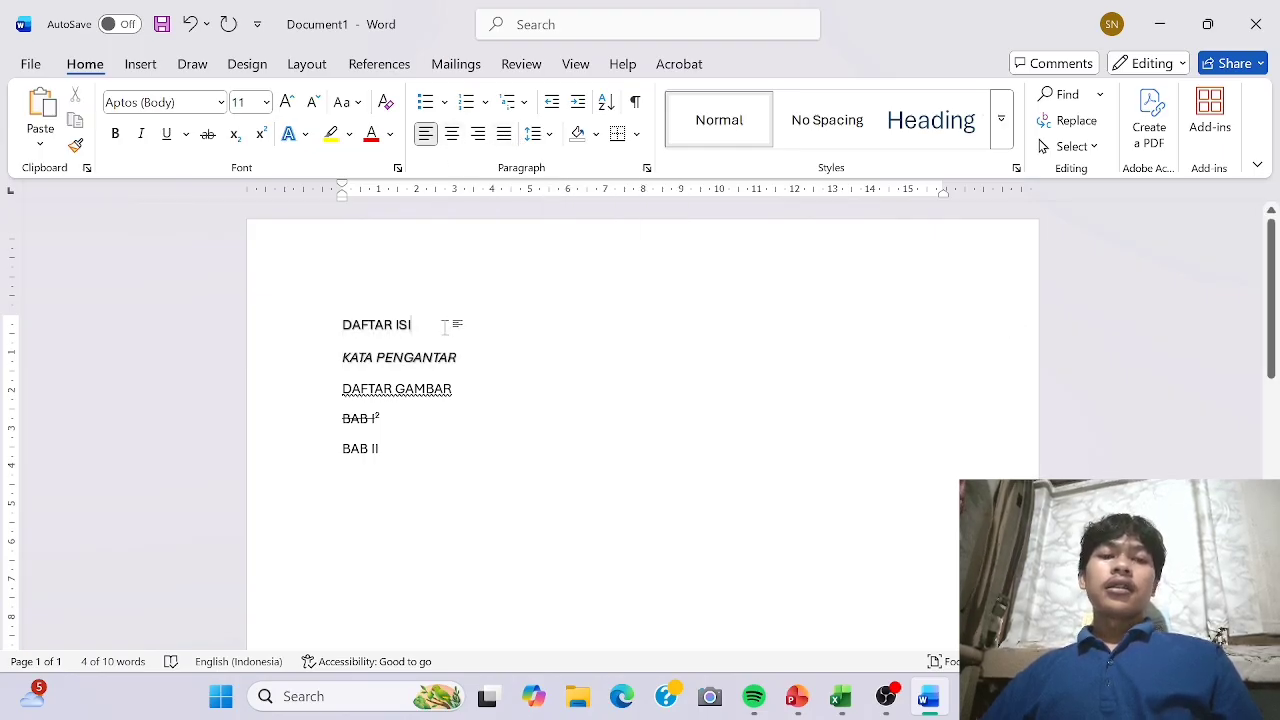
pyautogui.tripleClick(299, 342)
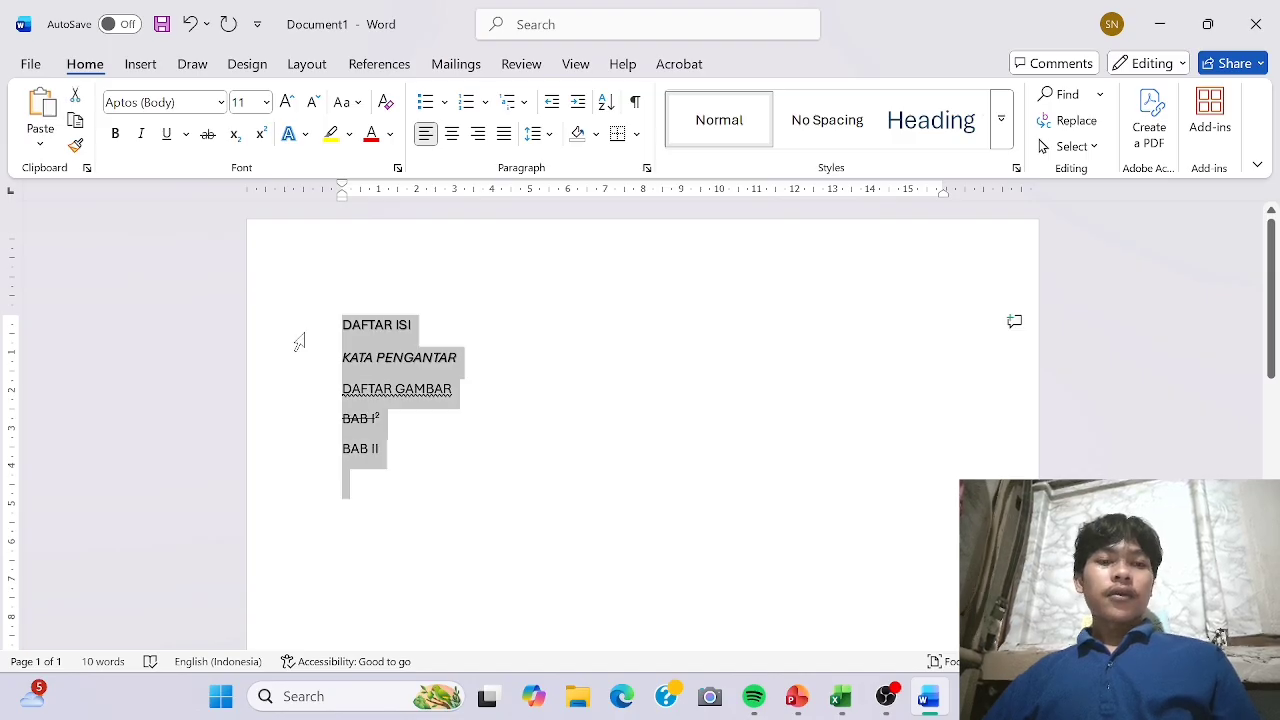
pyautogui.click(452, 135)
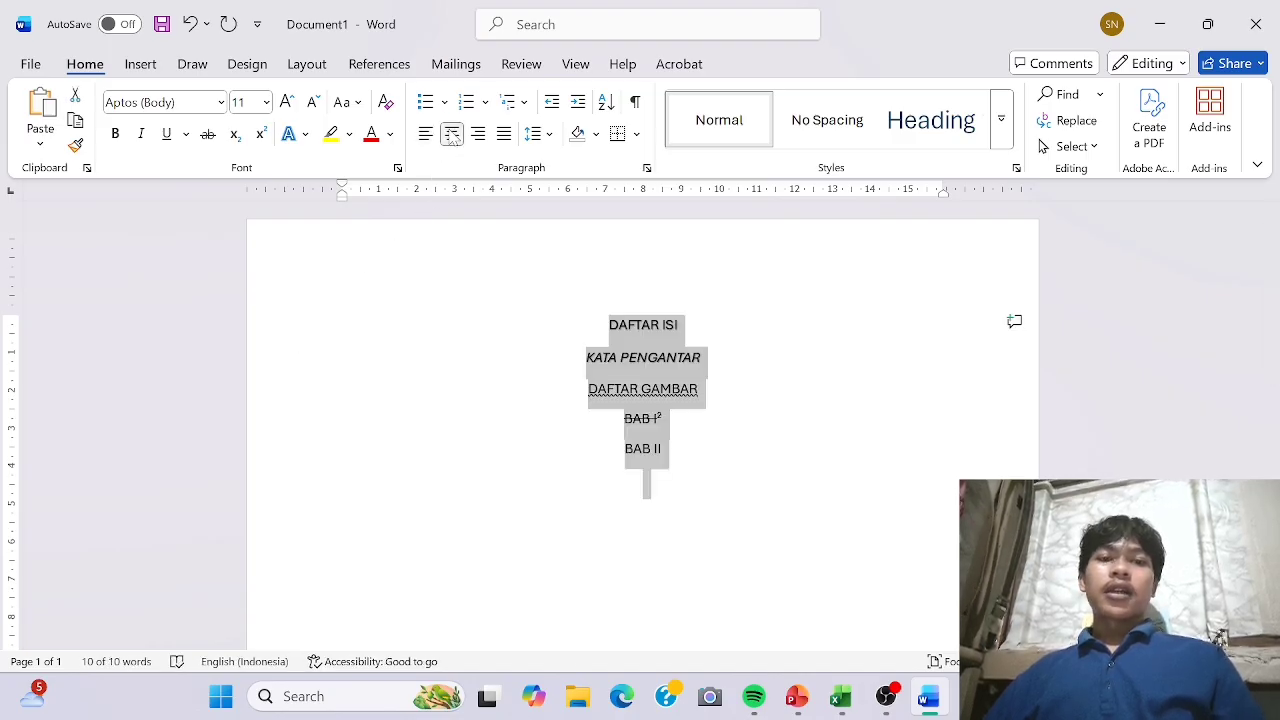
pyautogui.click(478, 135)
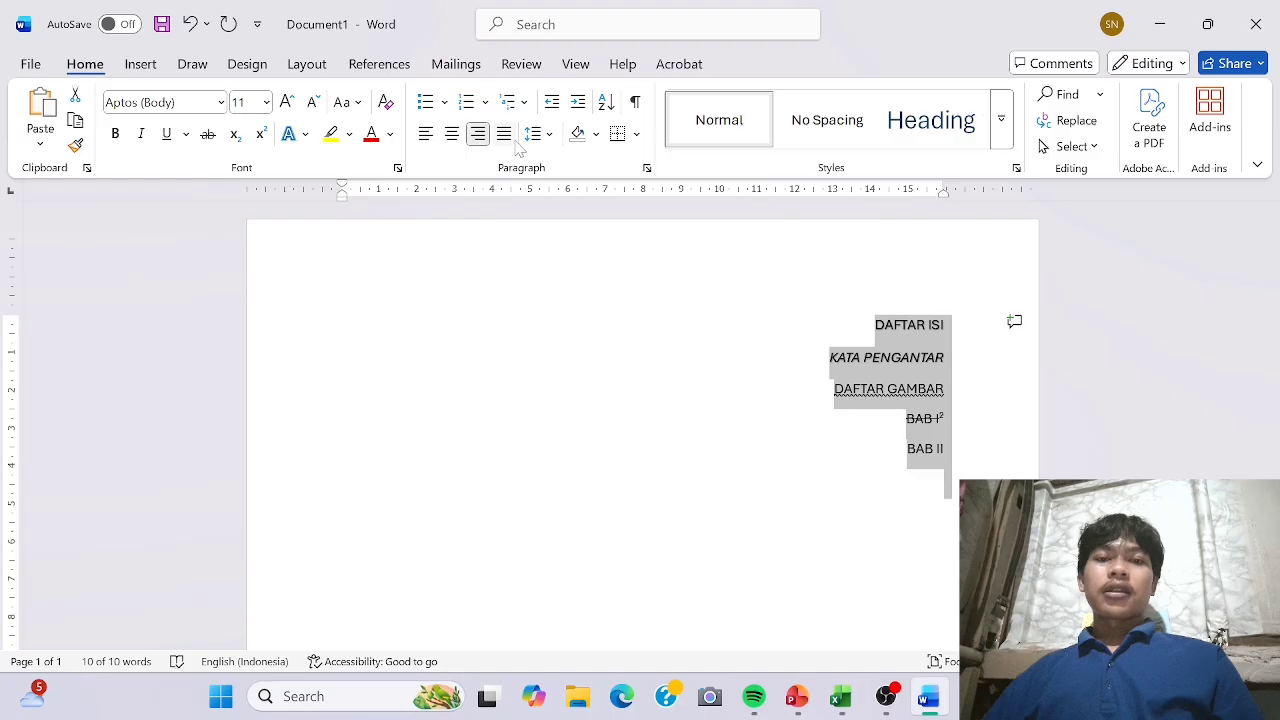
pyautogui.click(505, 136)
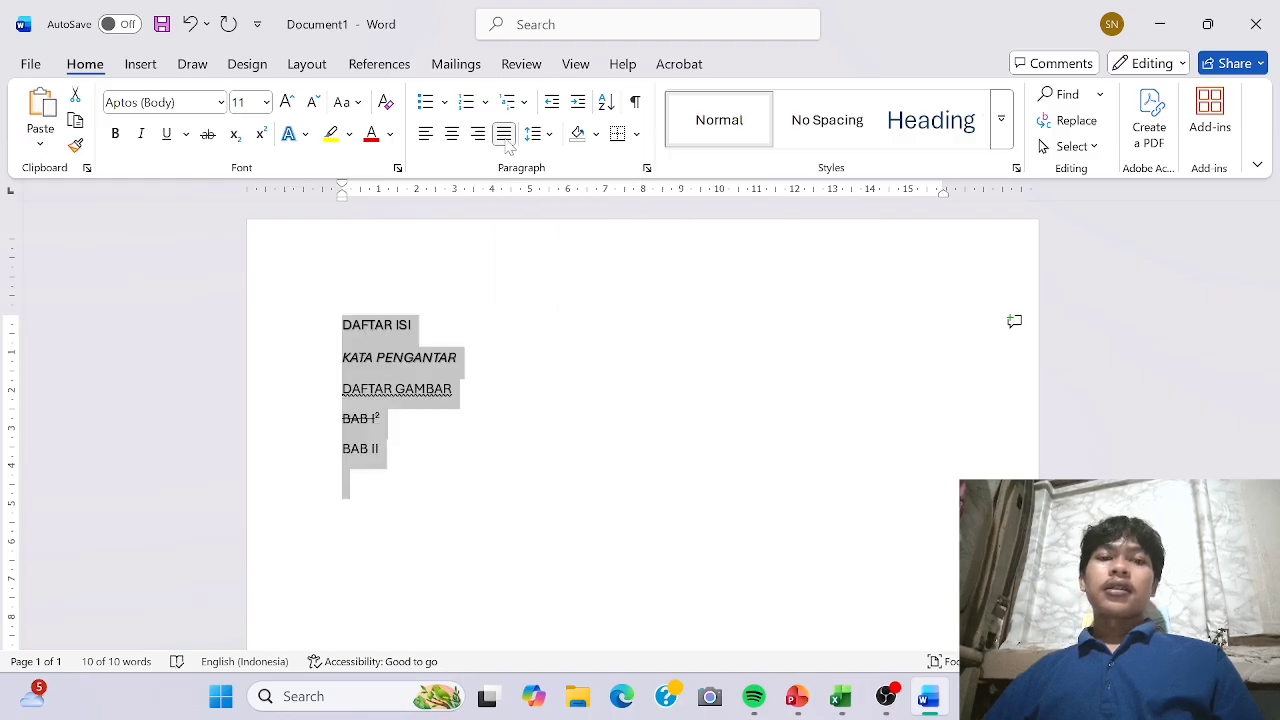
pyautogui.click(426, 136)
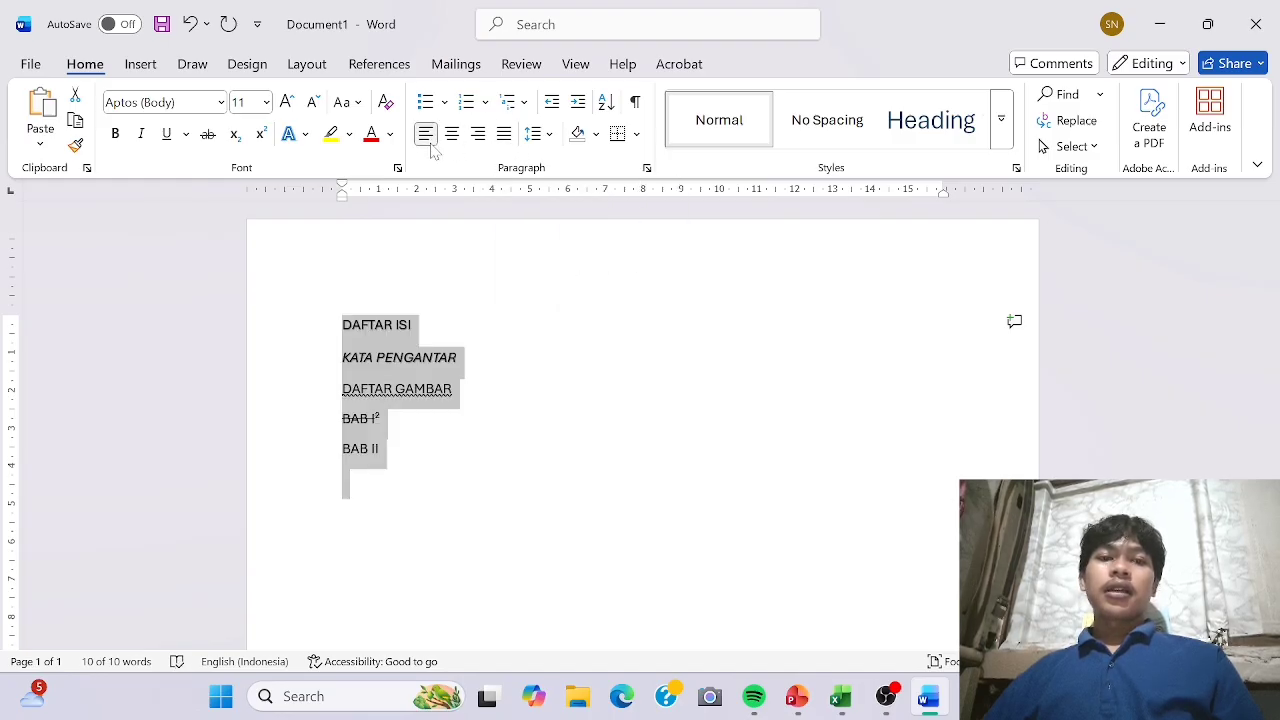
# Define the club symbol with character code 167 as a new bullet and apply it to all the selected headings.
pyautogui.click(444, 102)
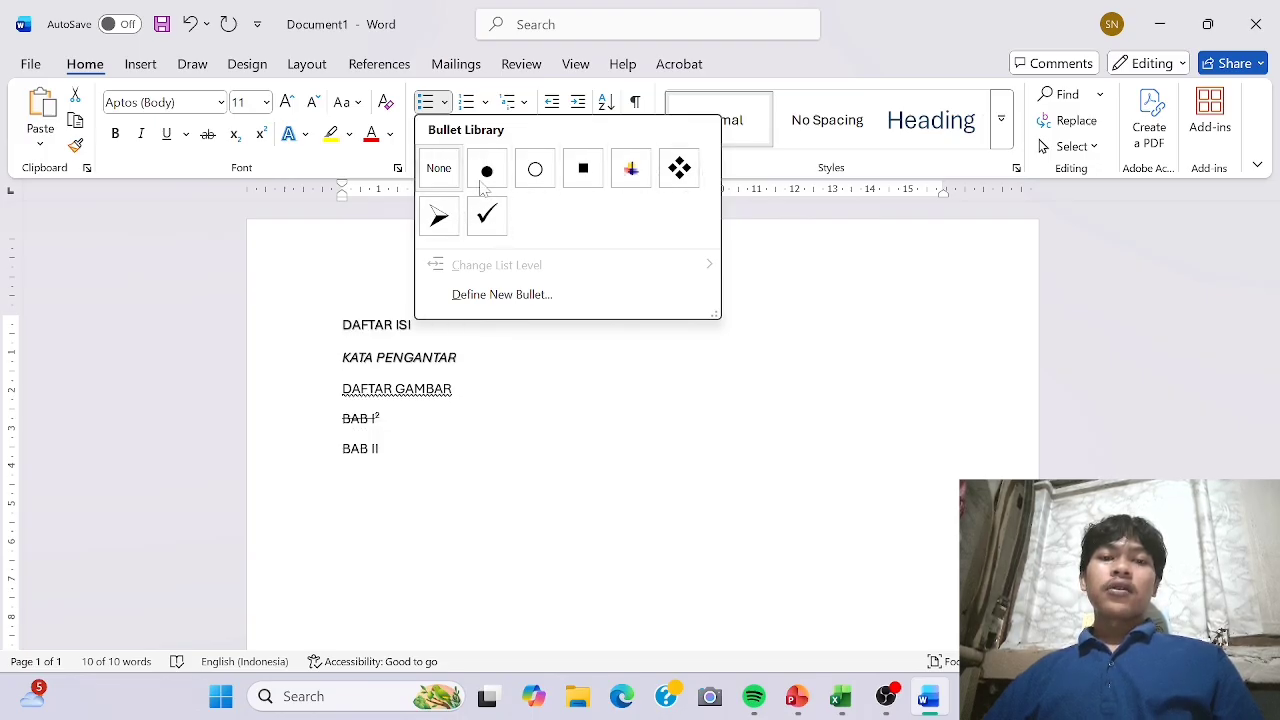
pyautogui.click(590, 294)
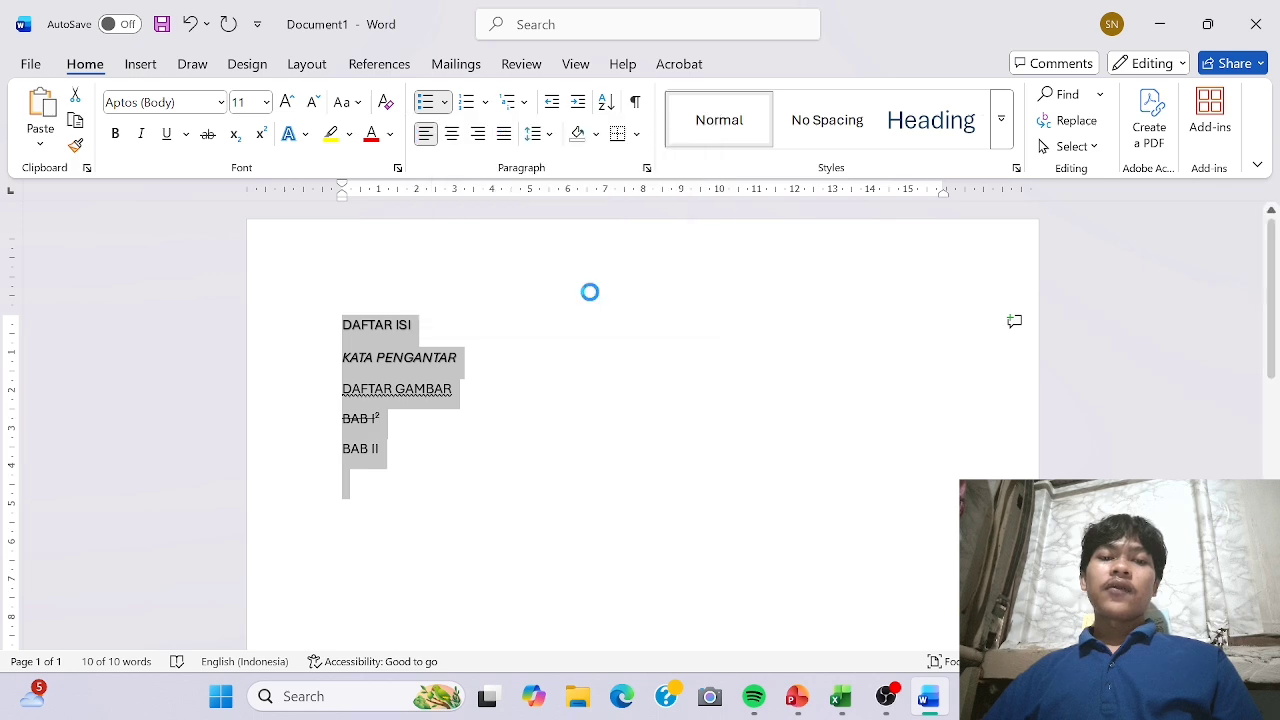
pyautogui.click(575, 198)
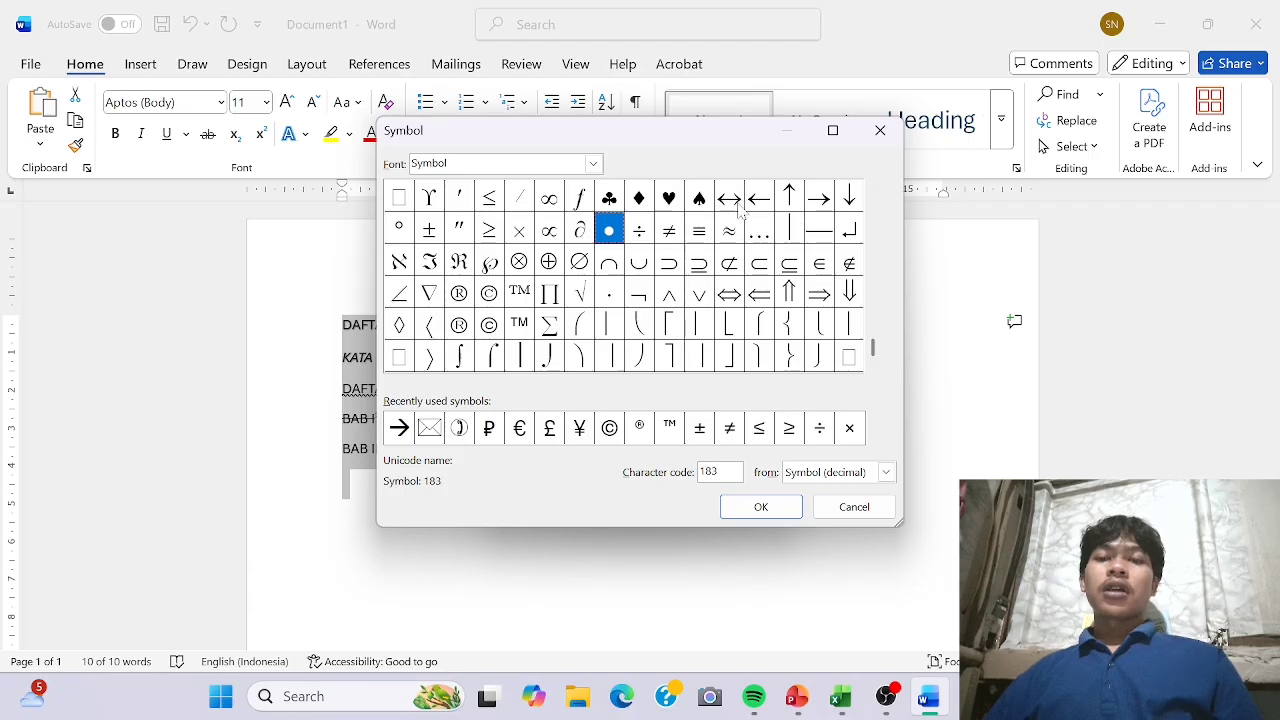
pyautogui.click(612, 199)
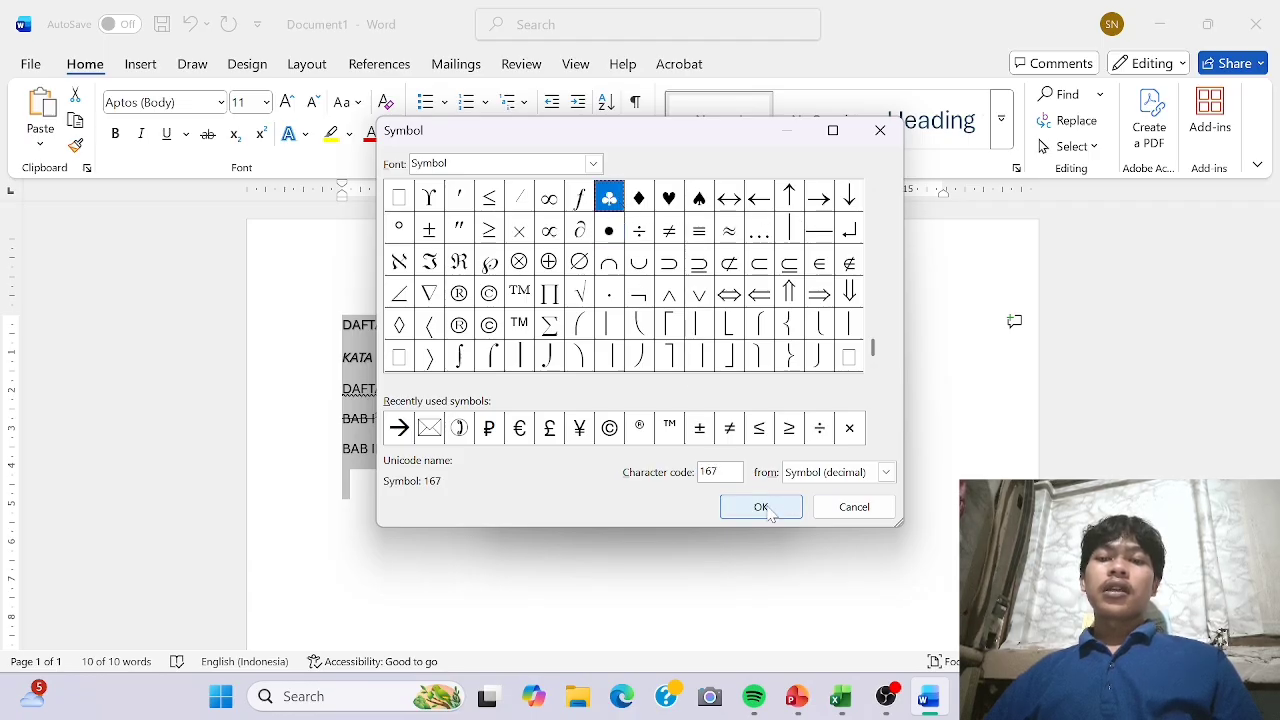
pyautogui.click(768, 508)
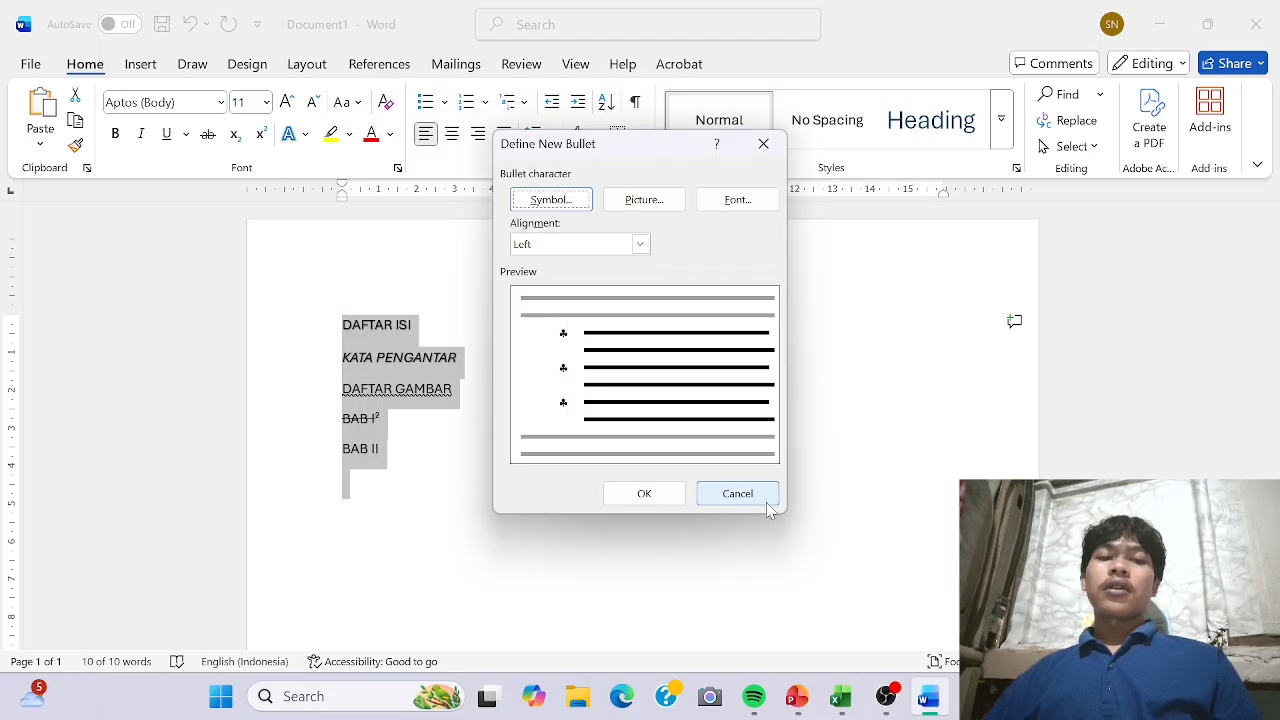
pyautogui.click(670, 490)
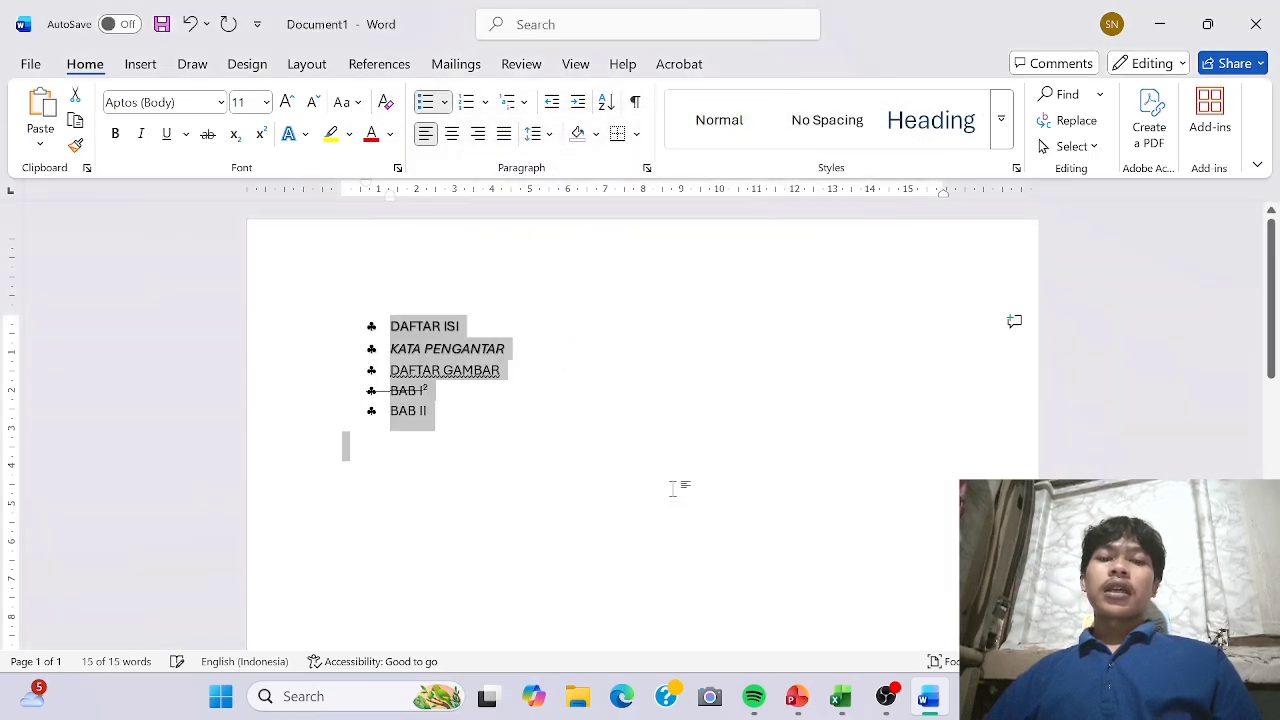
# Format the selected headings as a 1., 2., 3. numbered list and look through the available multilevel list styles.
pyautogui.click(472, 104)
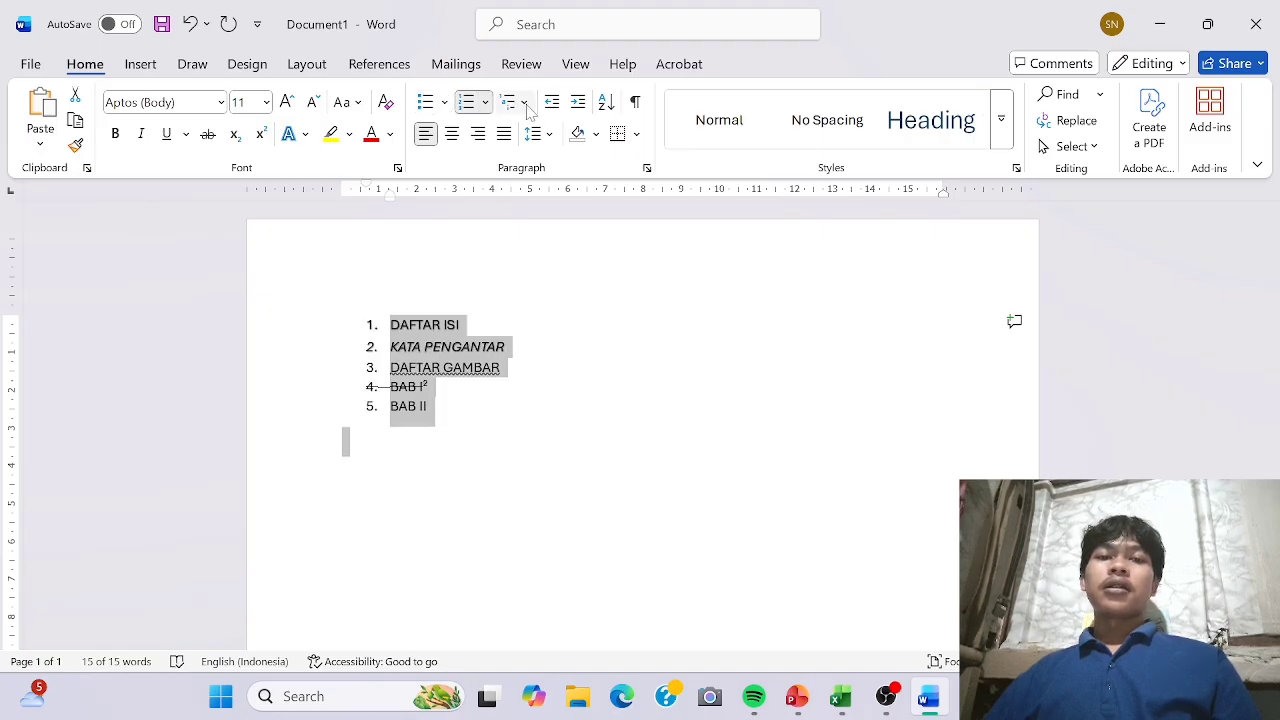
pyautogui.click(523, 103)
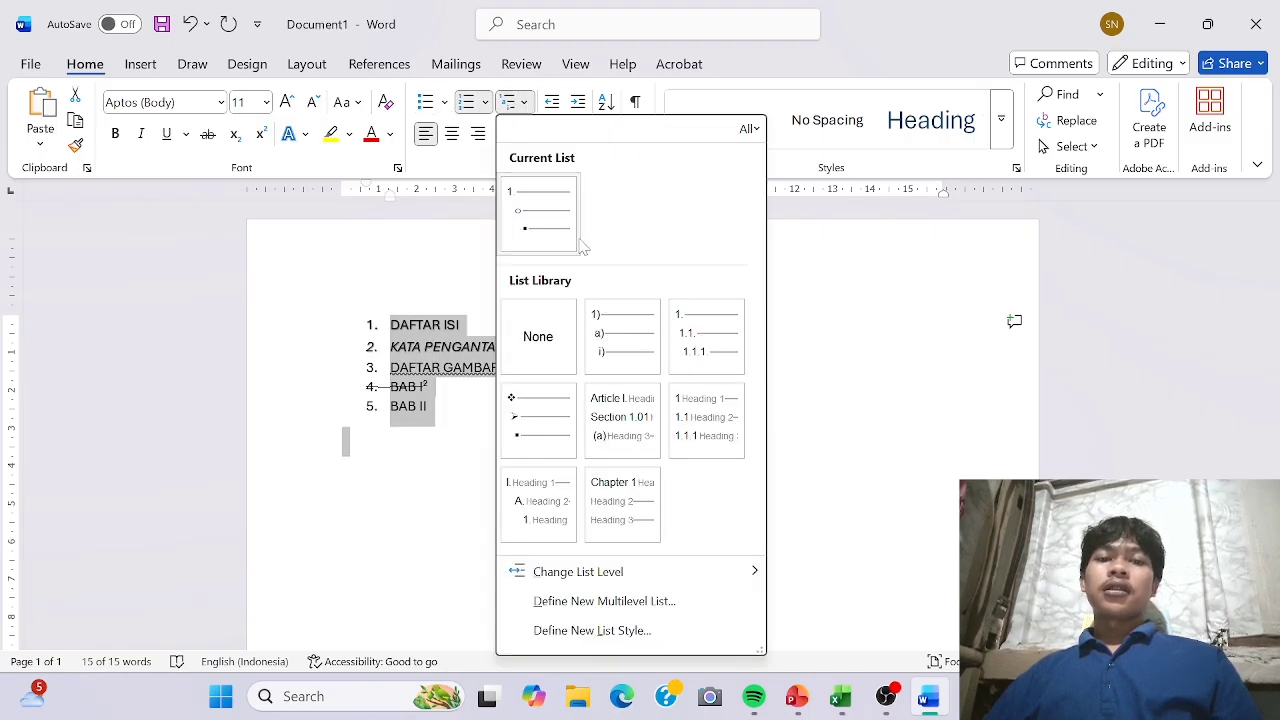
pyautogui.moveTo(563, 242)
pyautogui.moveTo(681, 316)
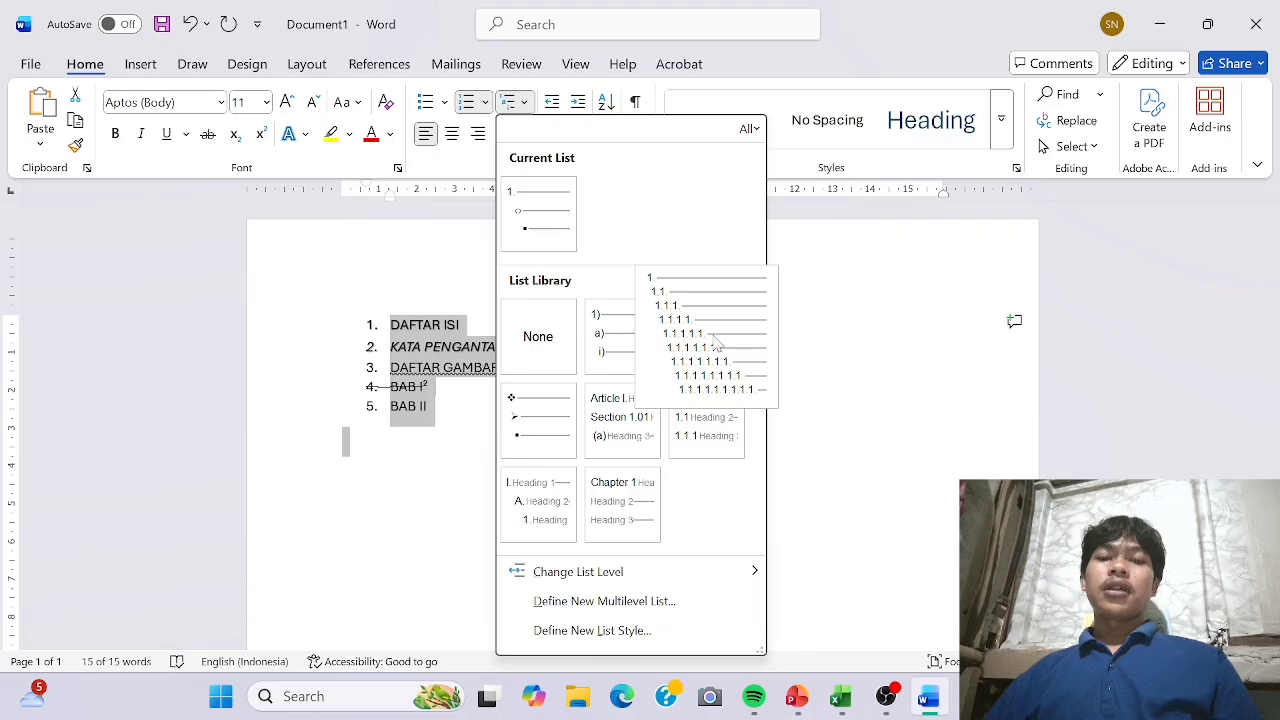
pyautogui.click(810, 215)
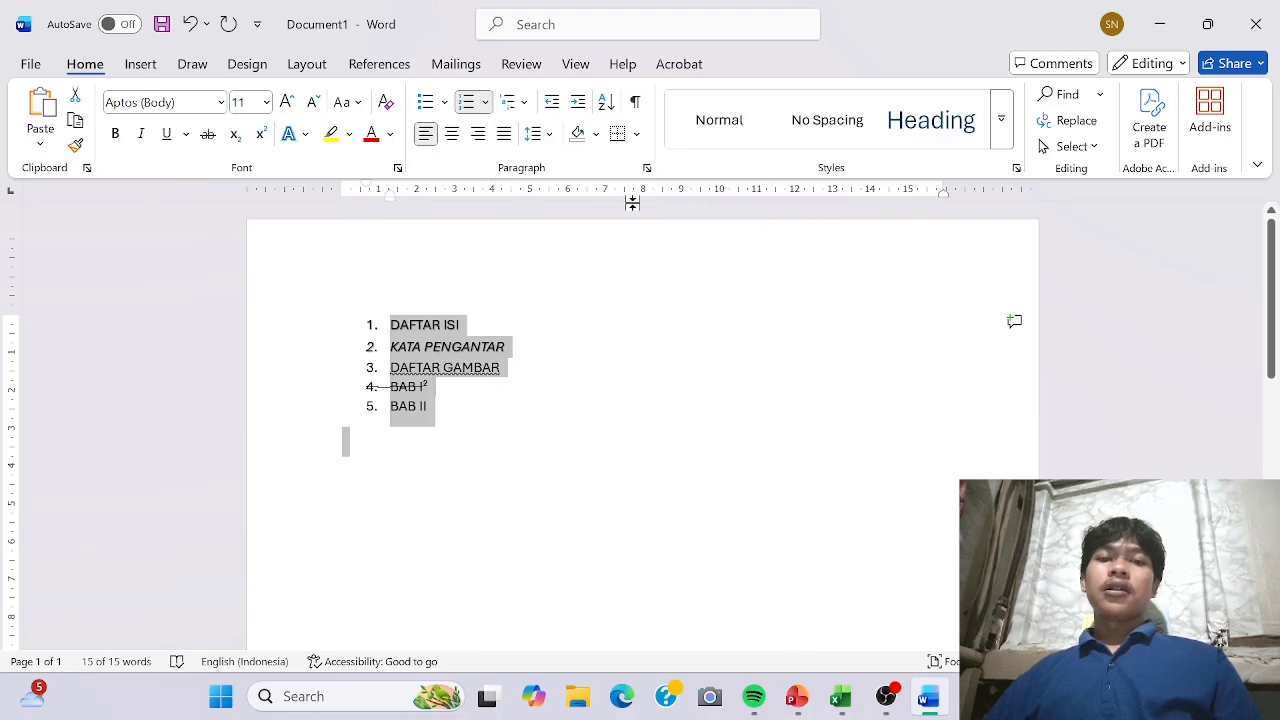
# Set the line spacing of the selected headings to 1,0 and switch to the PowerPoint slide show on the Home tab groups.
pyautogui.click(549, 136)
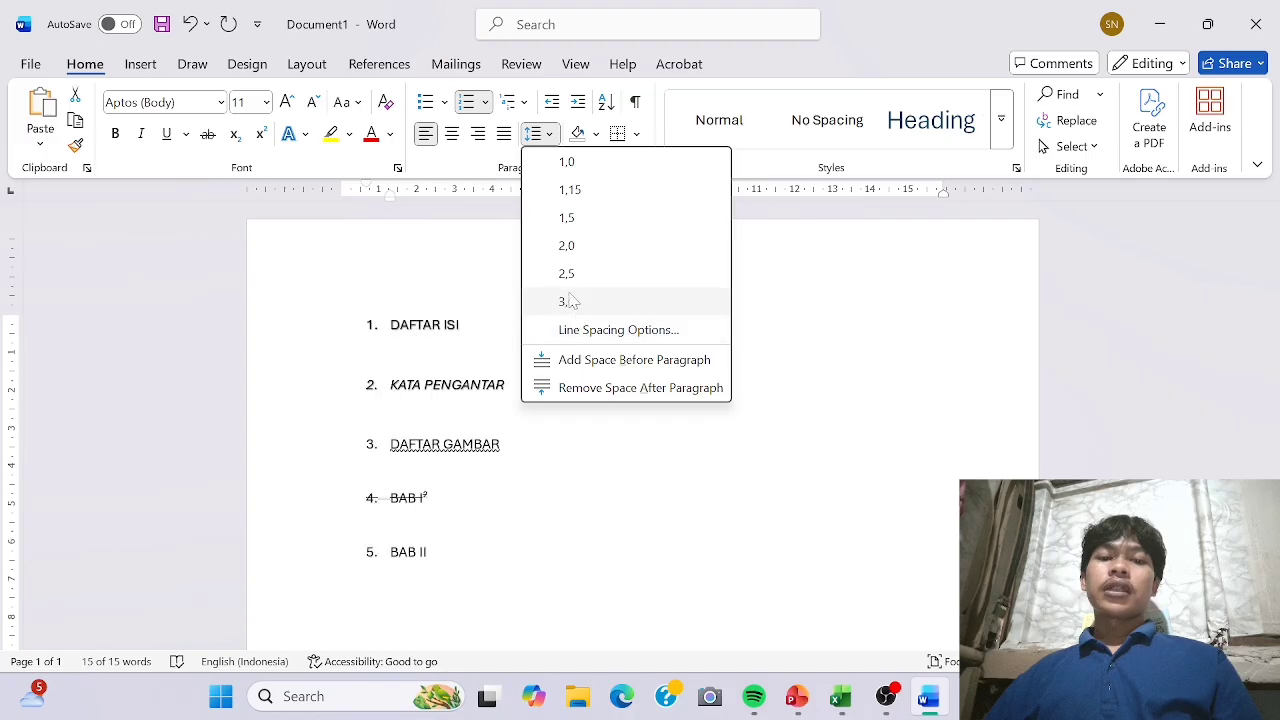
pyautogui.click(566, 165)
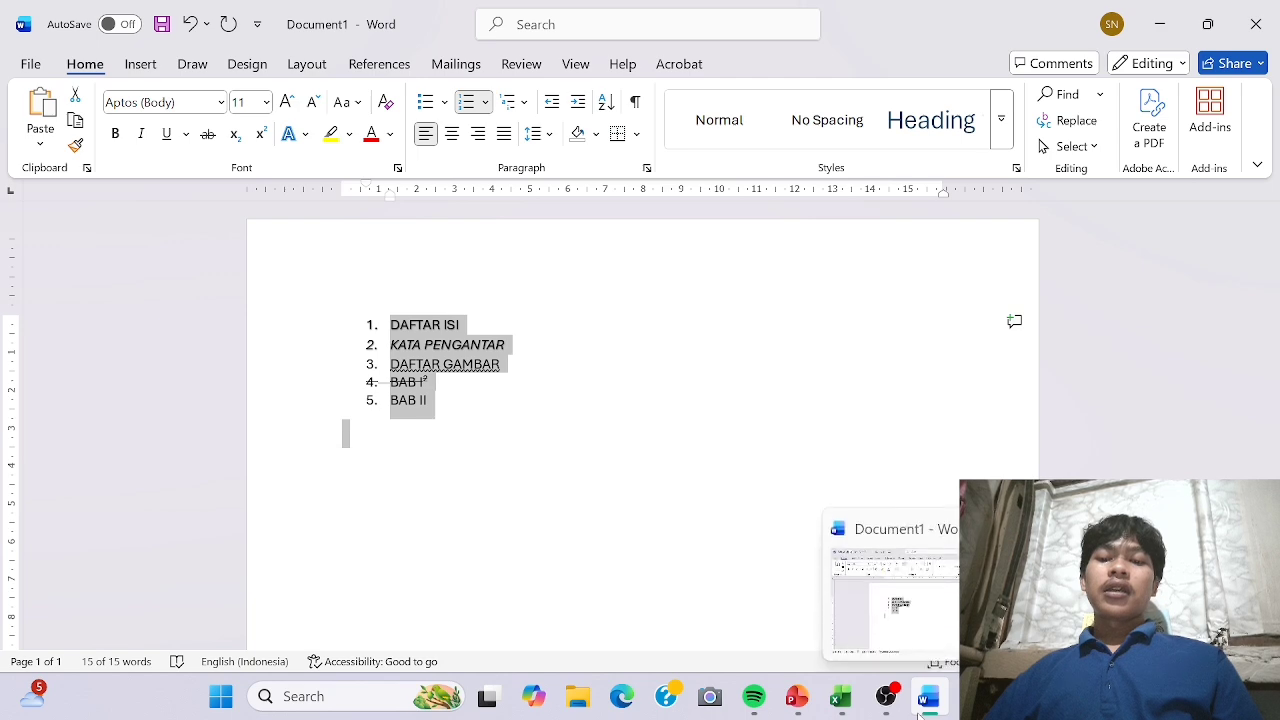
pyautogui.click(799, 700)
pyautogui.click(755, 636)
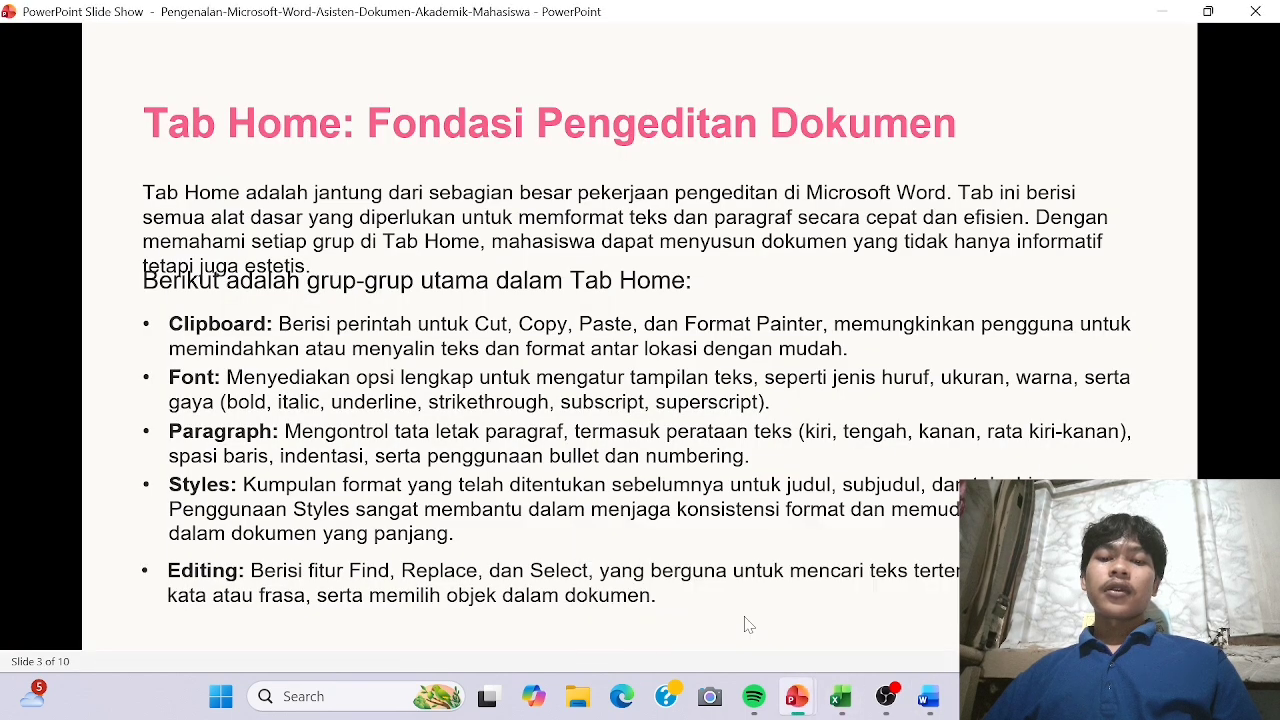